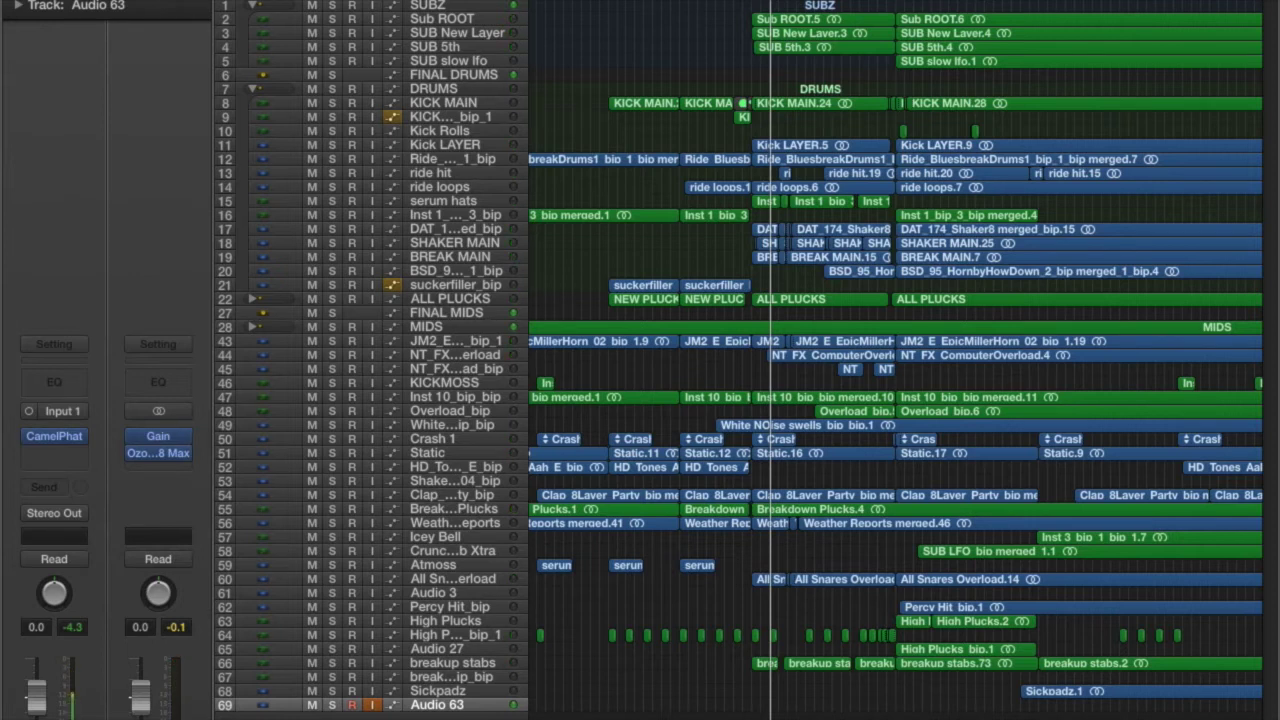
Select the MIDS stack, unfold and refold its tracks, and reselect the Audio 63 track
left_click(450, 322)
left_click(253, 327)
left_click(253, 327)
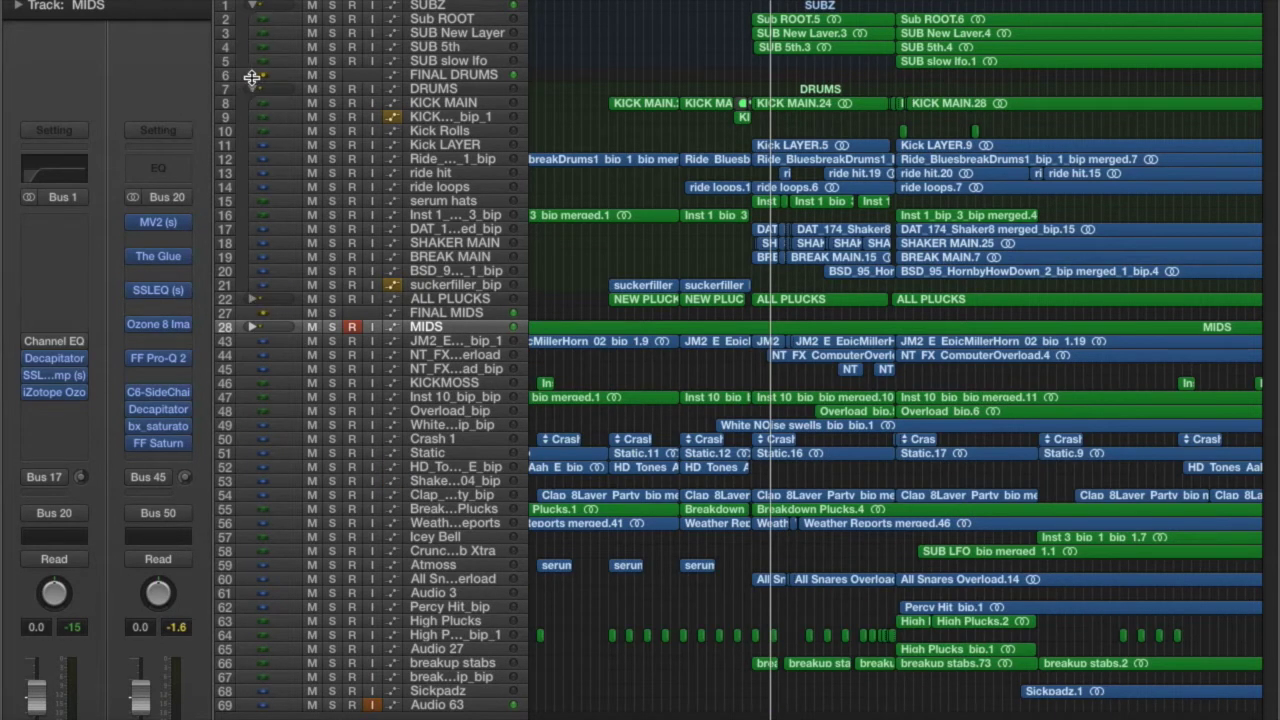
left_click(468, 704)
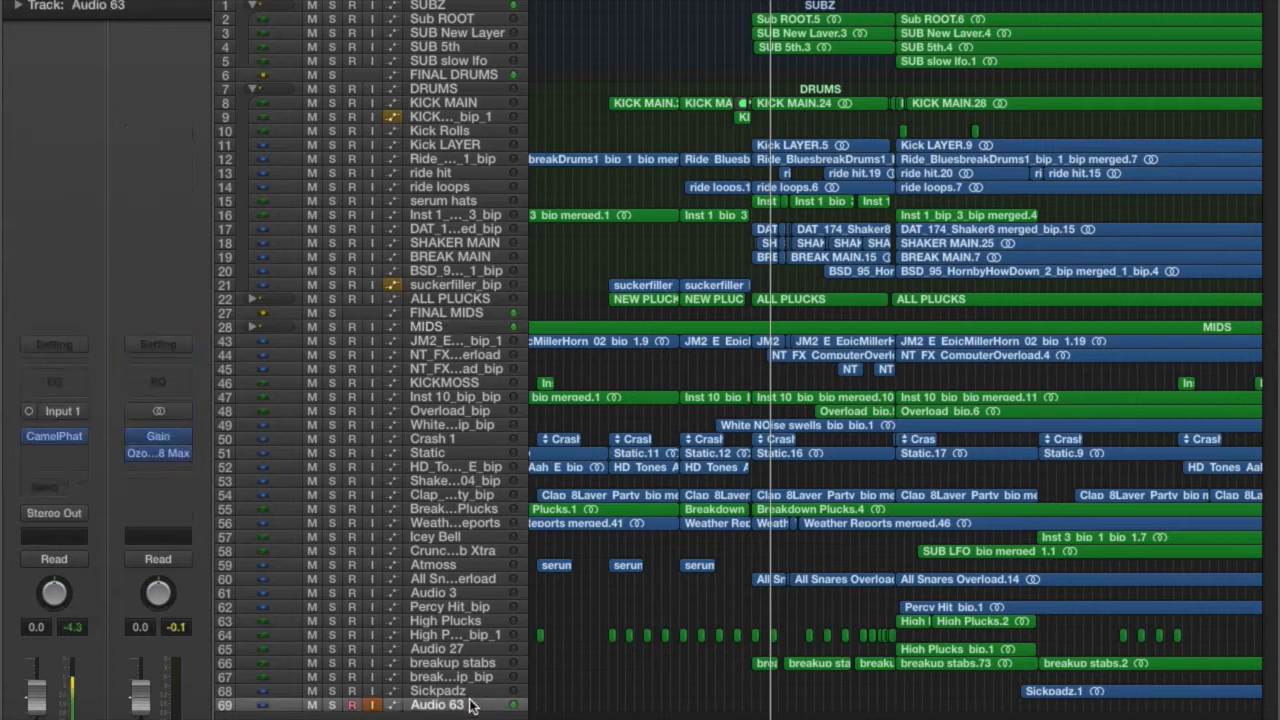
Enlarge the Sub ROOT, SUB New Layer and SUB 5th tracks inside the SUBZ stack to show their regions in detail
left_click(484, 8)
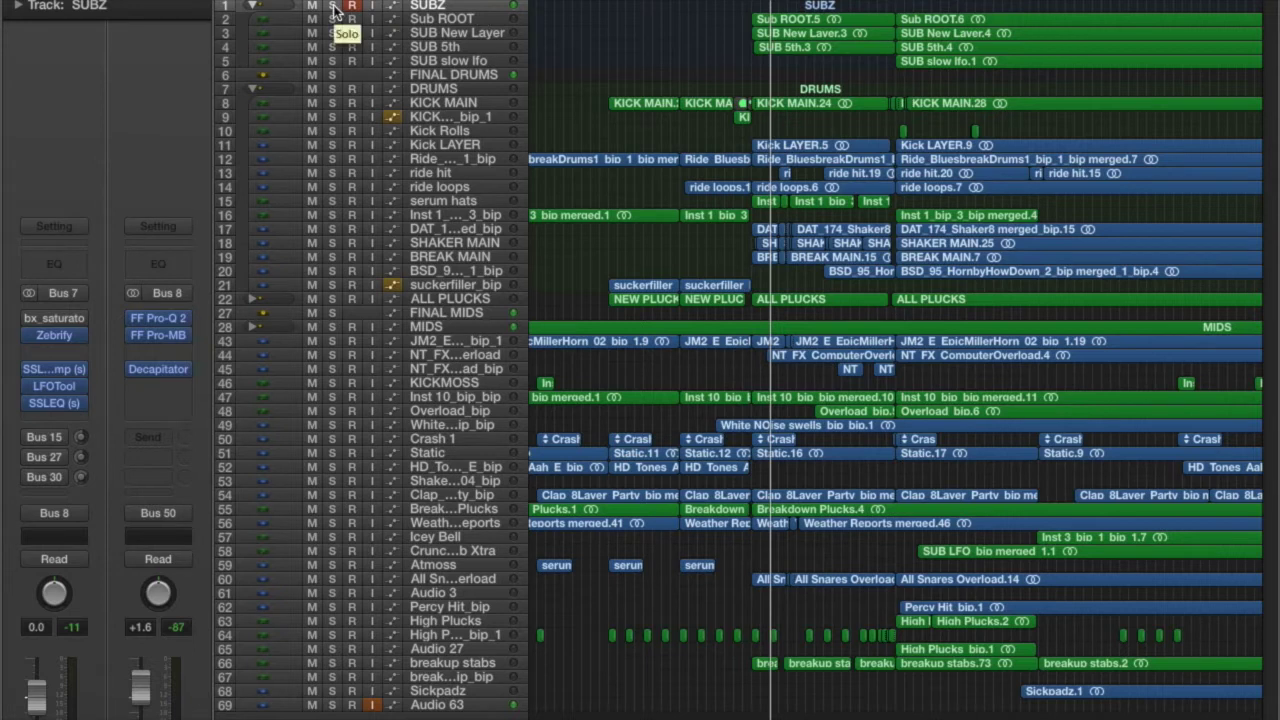
left_click(447, 30)
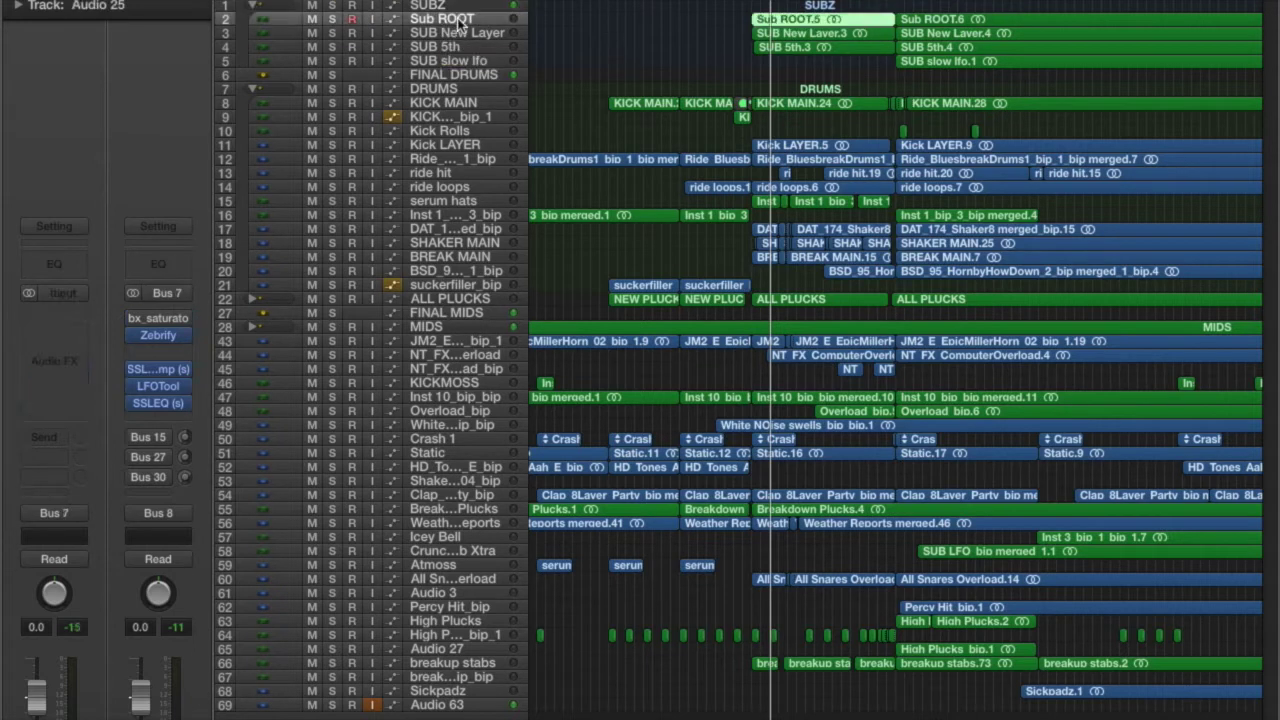
key("ctrl+z")
key("ctrl+Right")
key("ctrl+Right")
key("ctrl+Right")
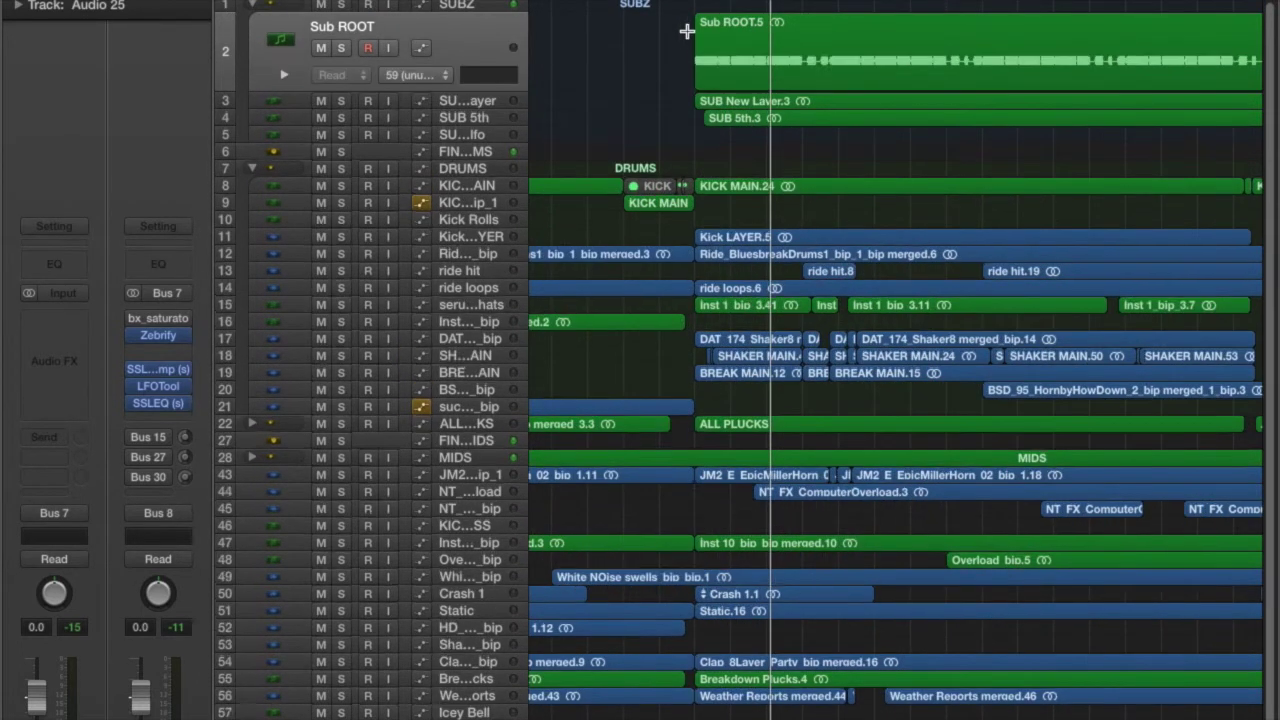
key("Down")
key("ctrl+z")
key("Down")
key("ctrl+z")
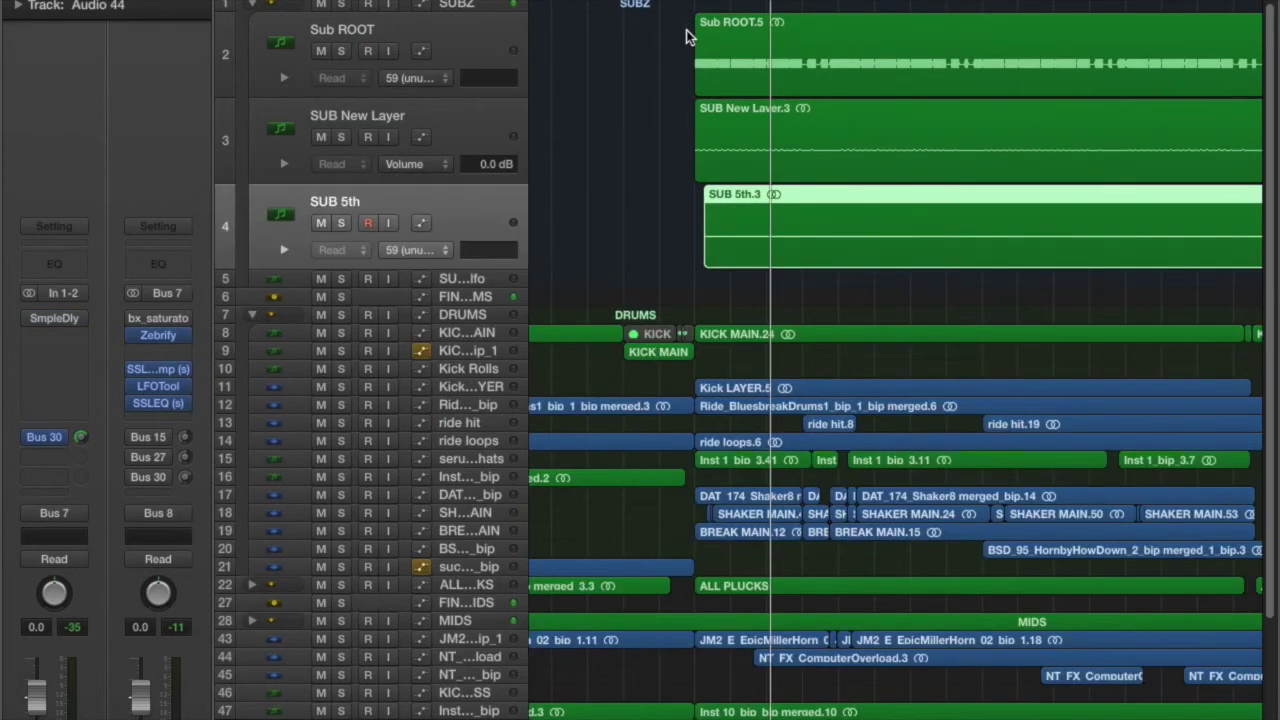
Audition the Sub ROOT track in solo, switch its solo off and select the SUB New Layer track
left_click(341, 51)
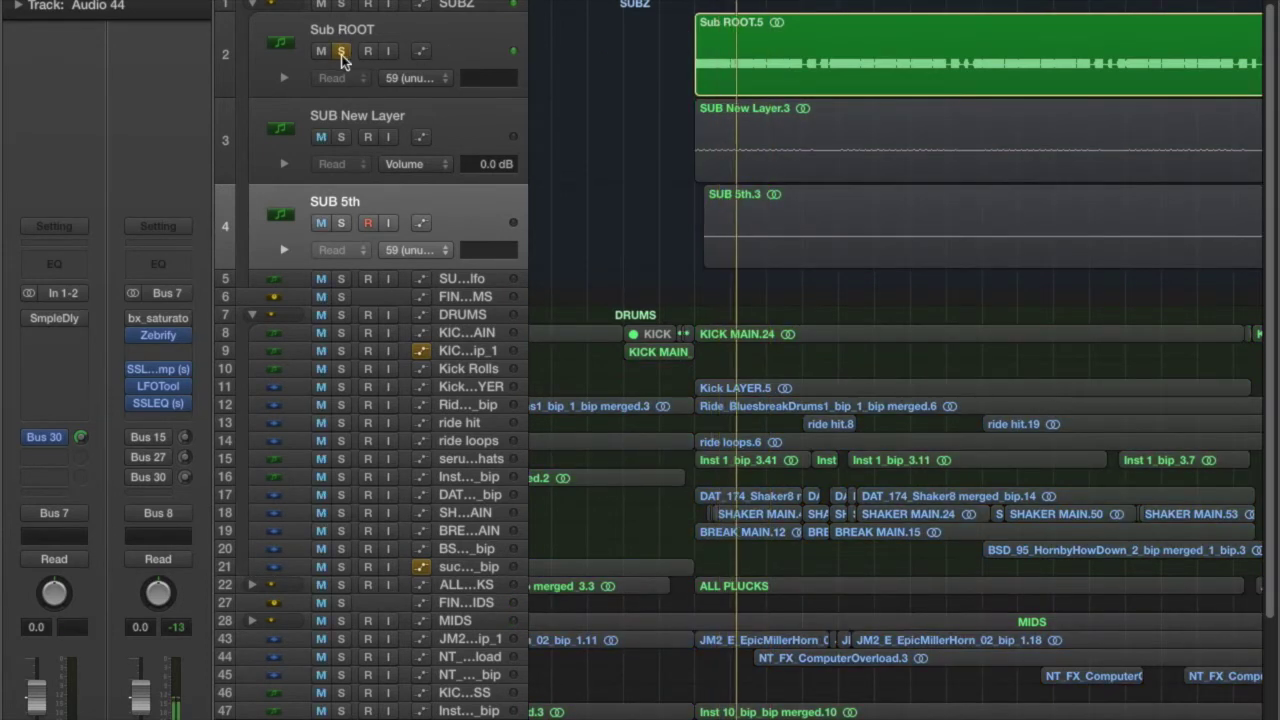
left_click(341, 51)
left_click(411, 114)
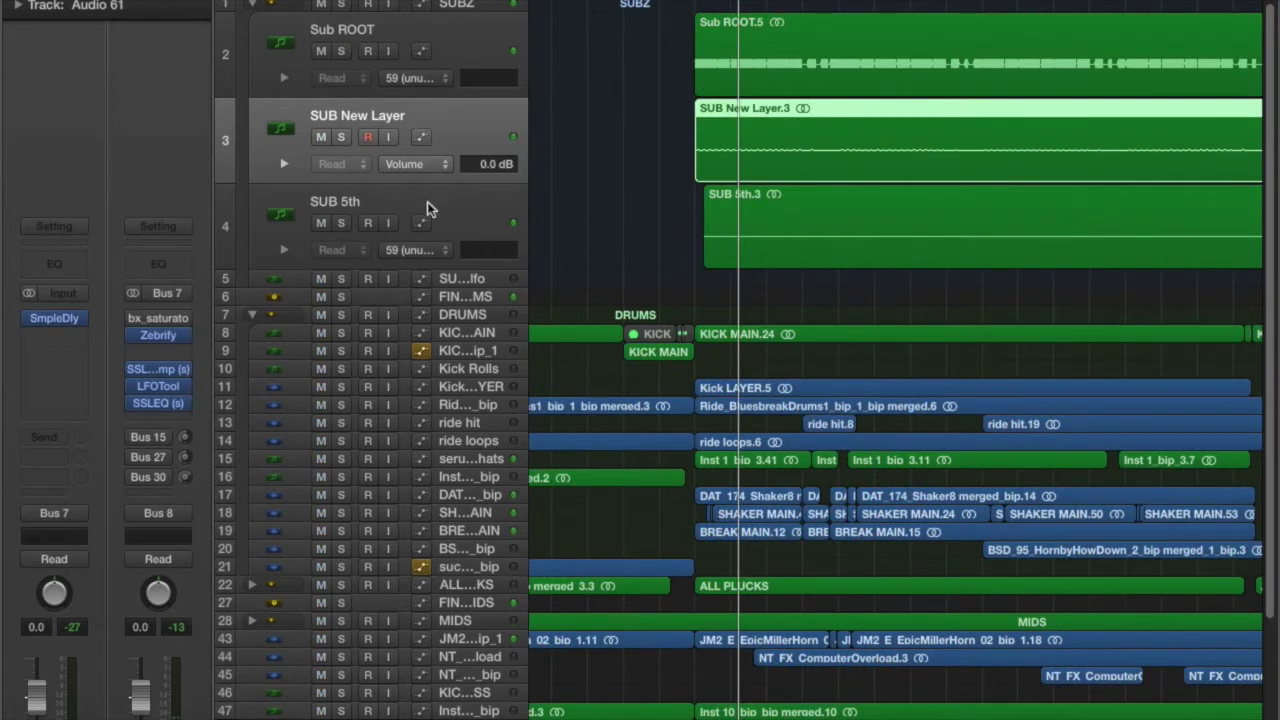
Enlarge the SUB slow lfo track and examine the Sample Delay settings on the SUB New Layer channel, closing the plug-in window
left_click(468, 281)
left_click(515, 121)
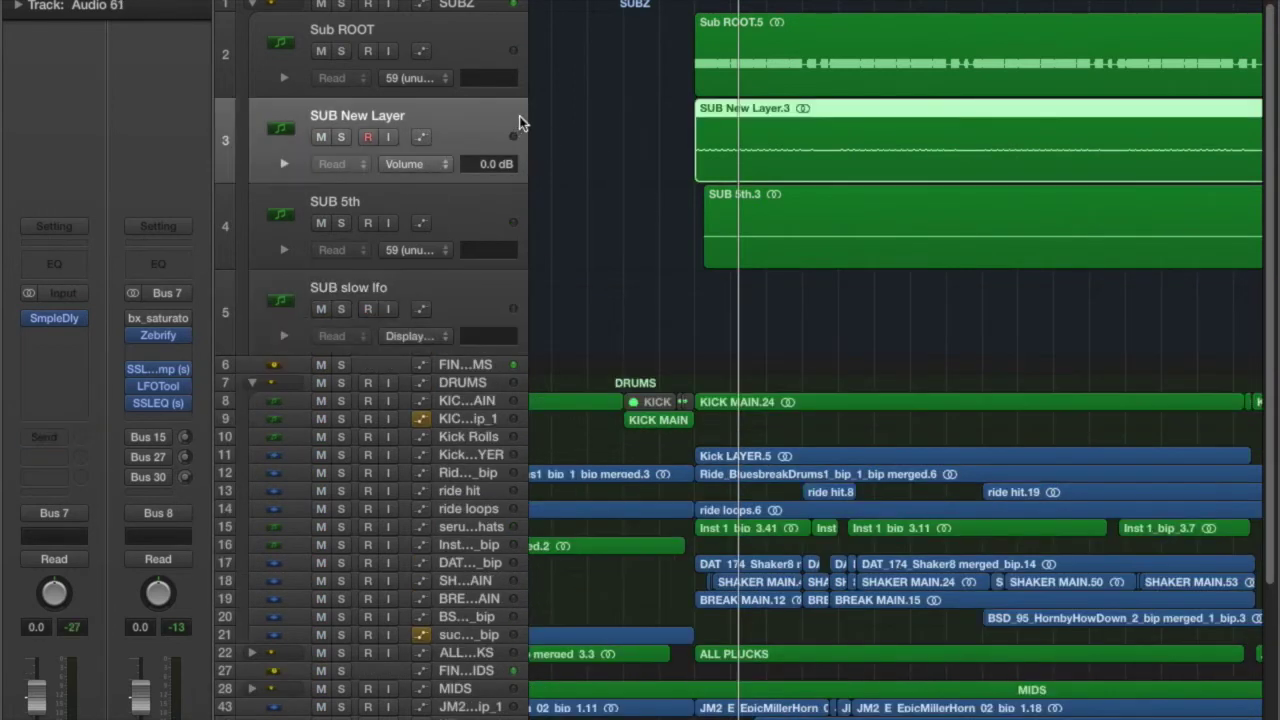
key("super+Down")
key("super+Left")
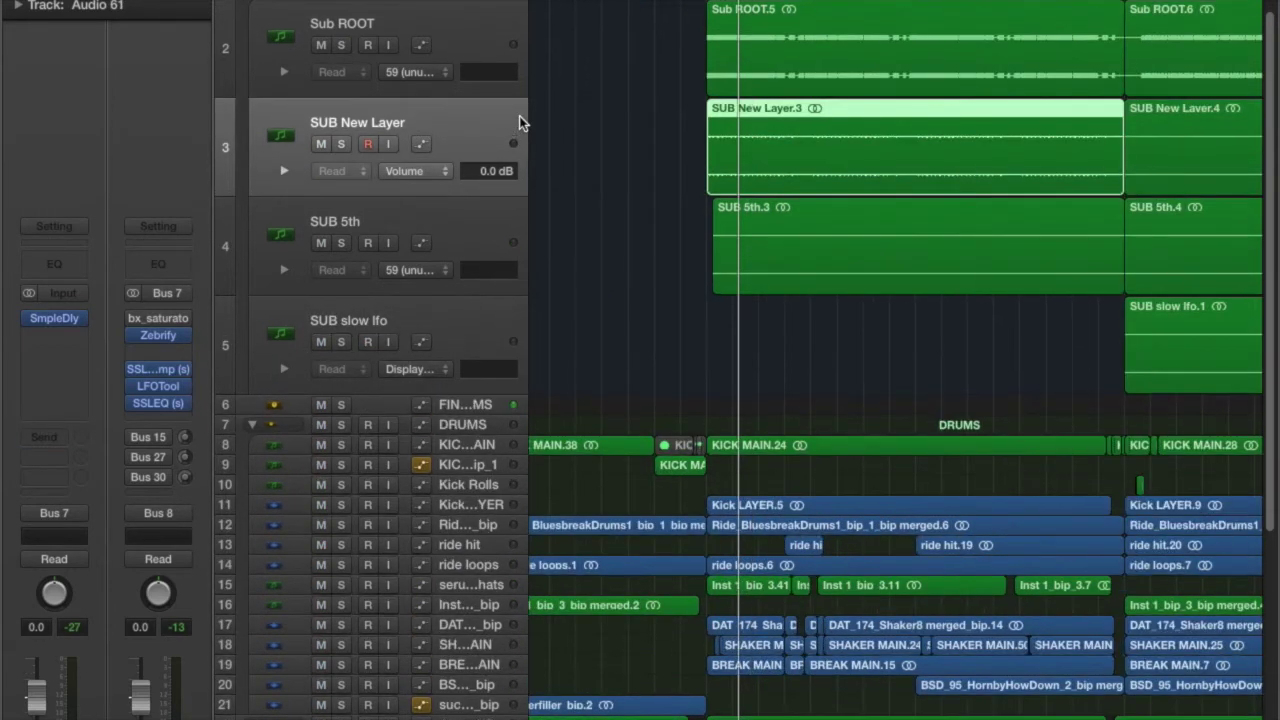
key("v")
left_click_drag(548, 122, 654, 139)
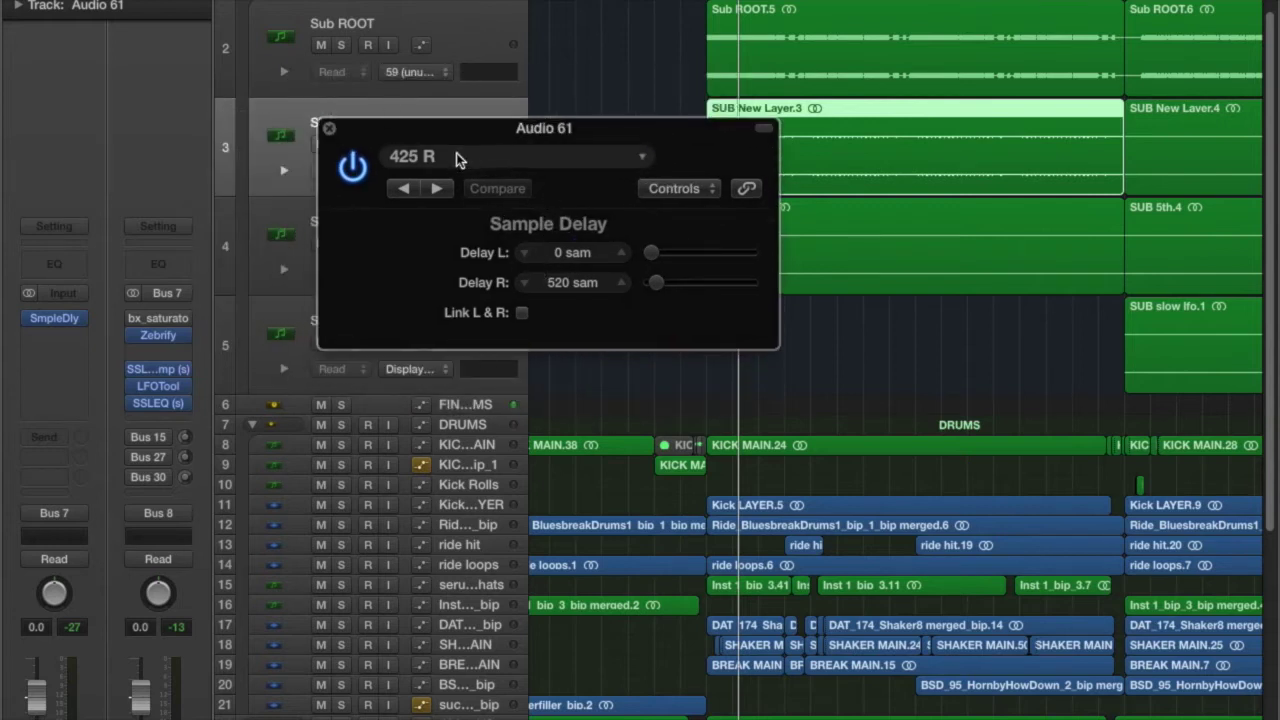
left_click(329, 128)
Go through SUB 5th to the SUB slow lfo track, audition SUB slow lfo in solo and switch its solo off
left_click(518, 235)
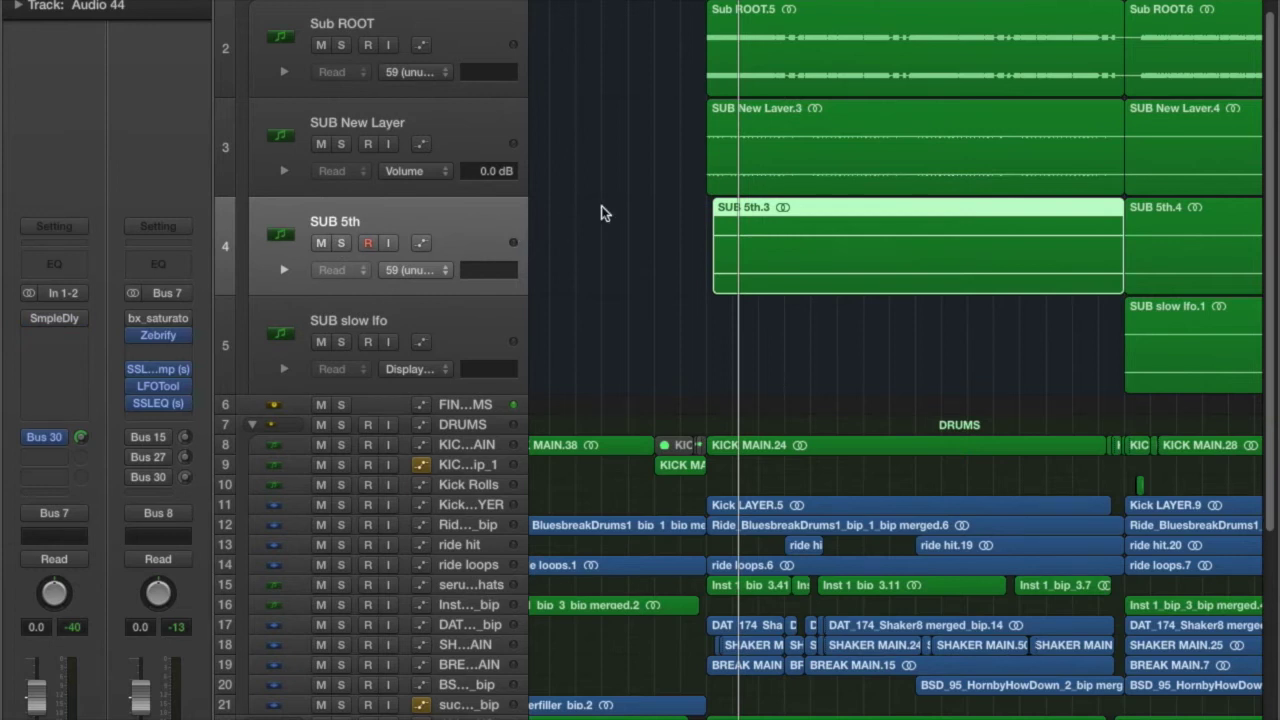
key("Down")
scroll(859, 226, "right", 5)
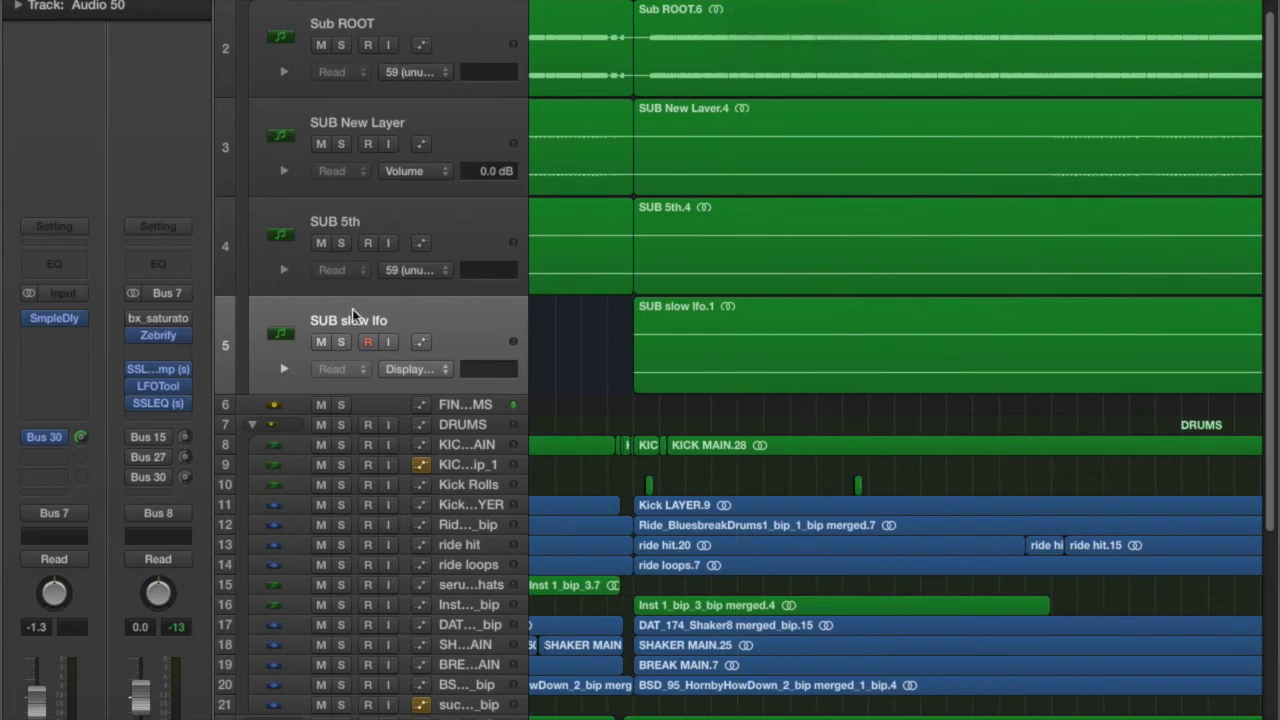
left_click(341, 342)
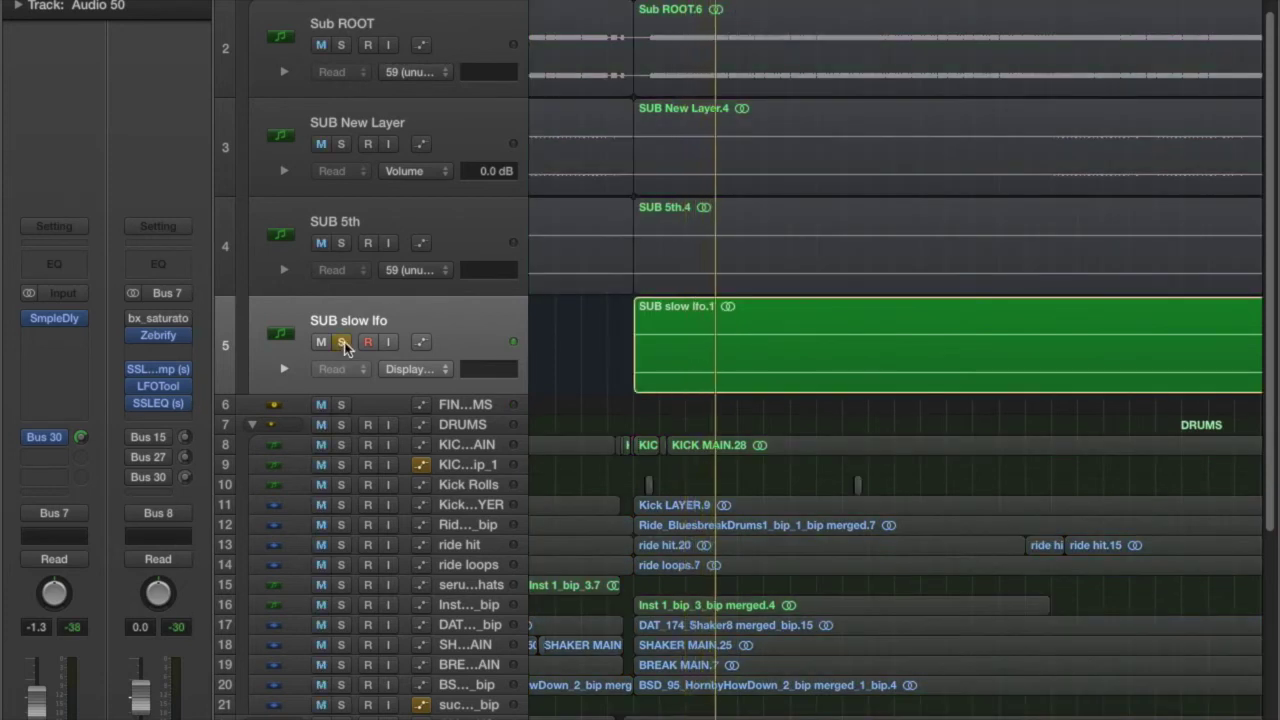
left_click(341, 342)
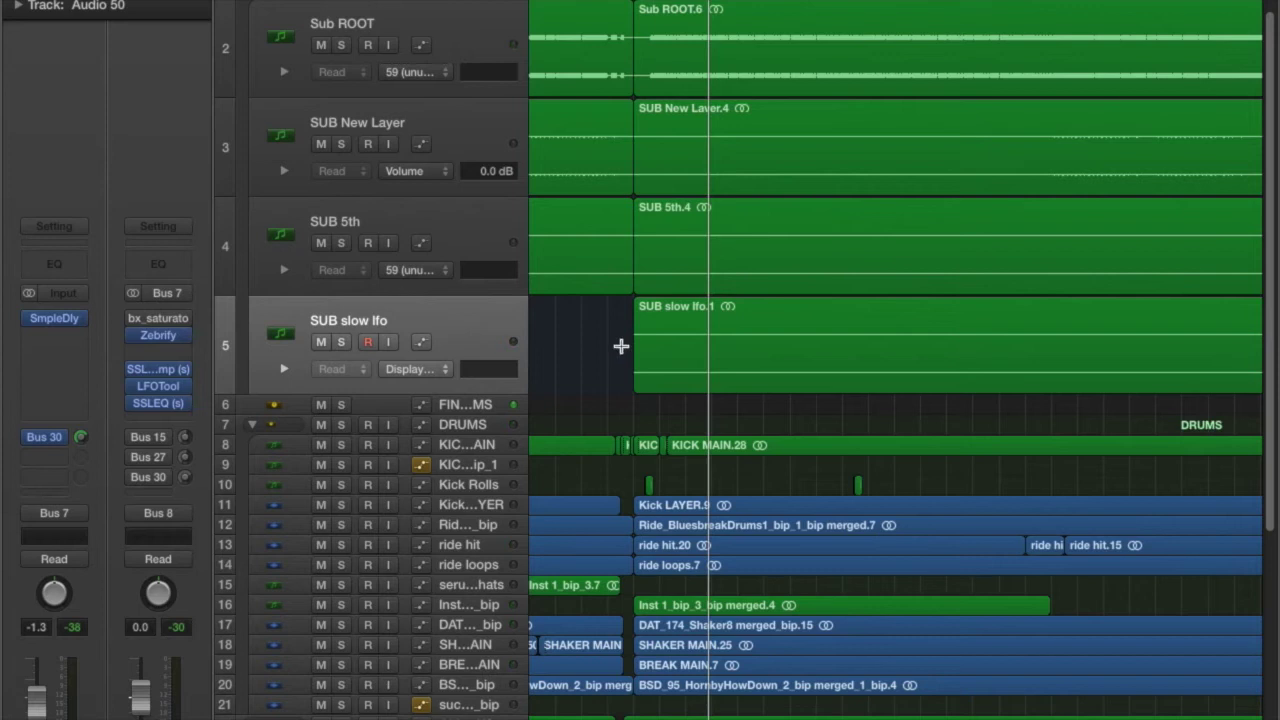
Select the SUBZ stack and examine the Synthesis page of its Zebrify insert, closing the plug-in window
scroll(620, 345, "down", 5)
scroll(621, 346, "down", 5)
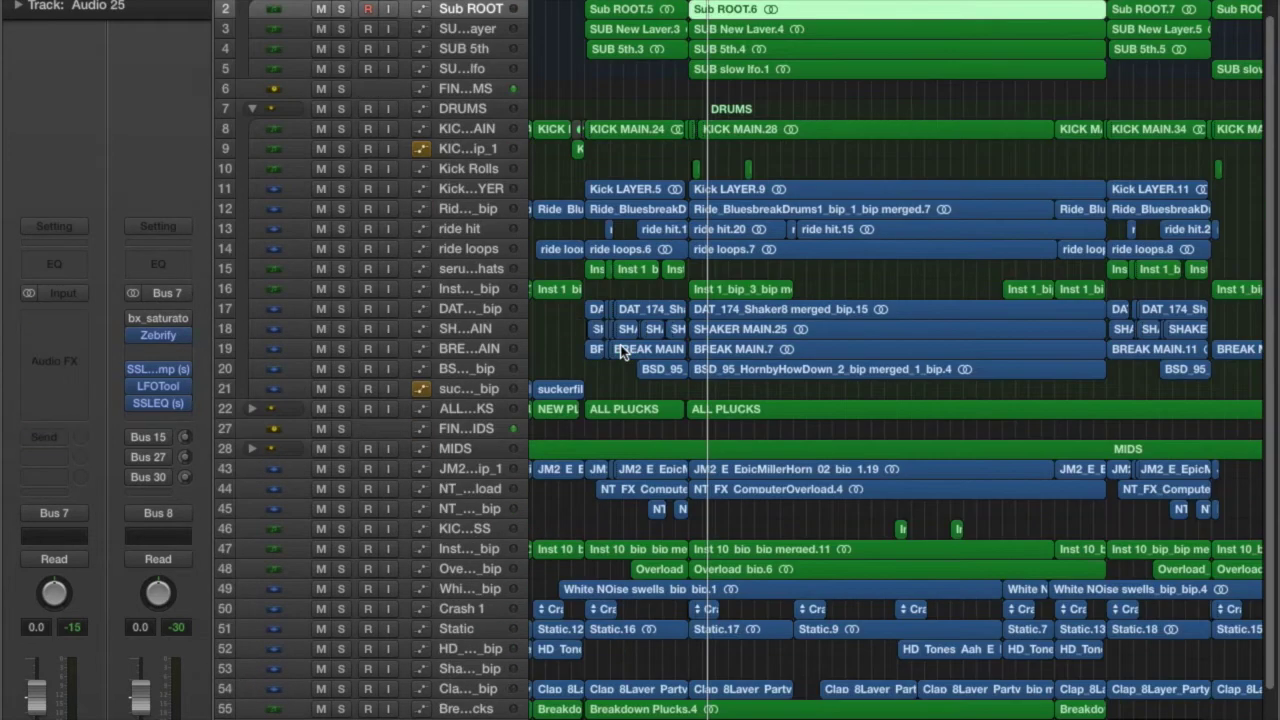
scroll(621, 346, "up", 1)
left_click(455, 7)
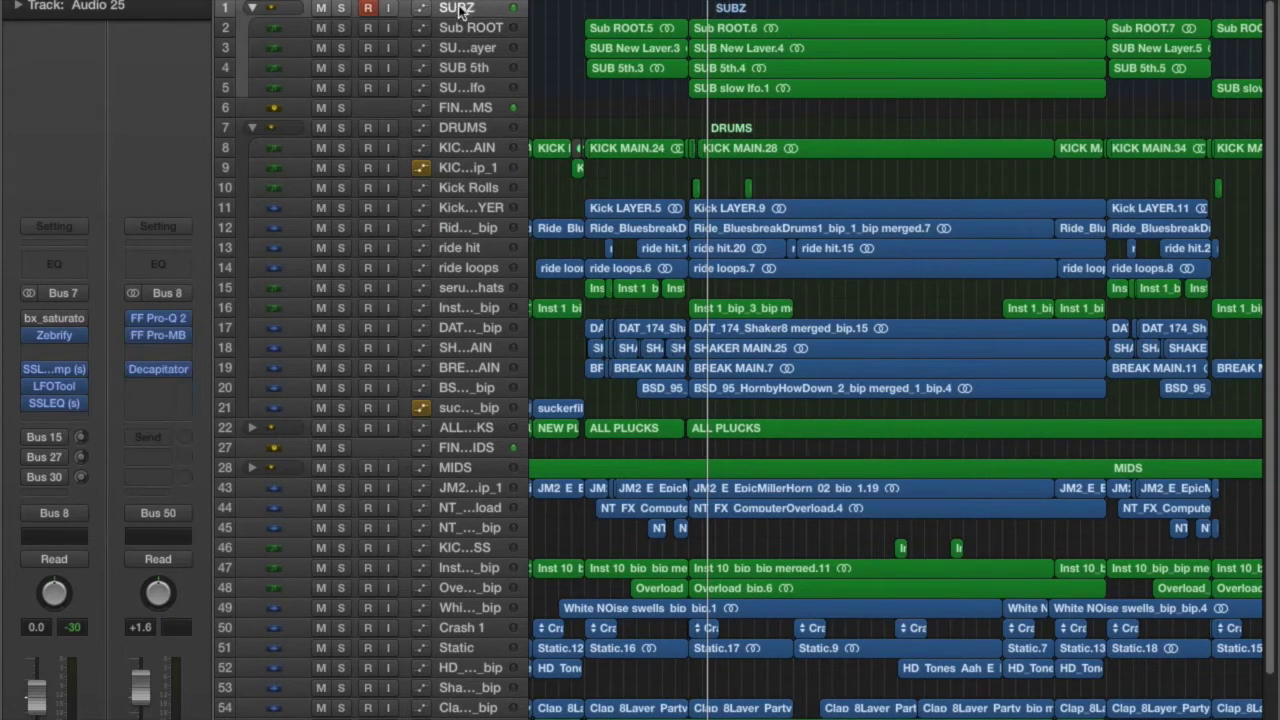
scroll(729, 158, "left", 3)
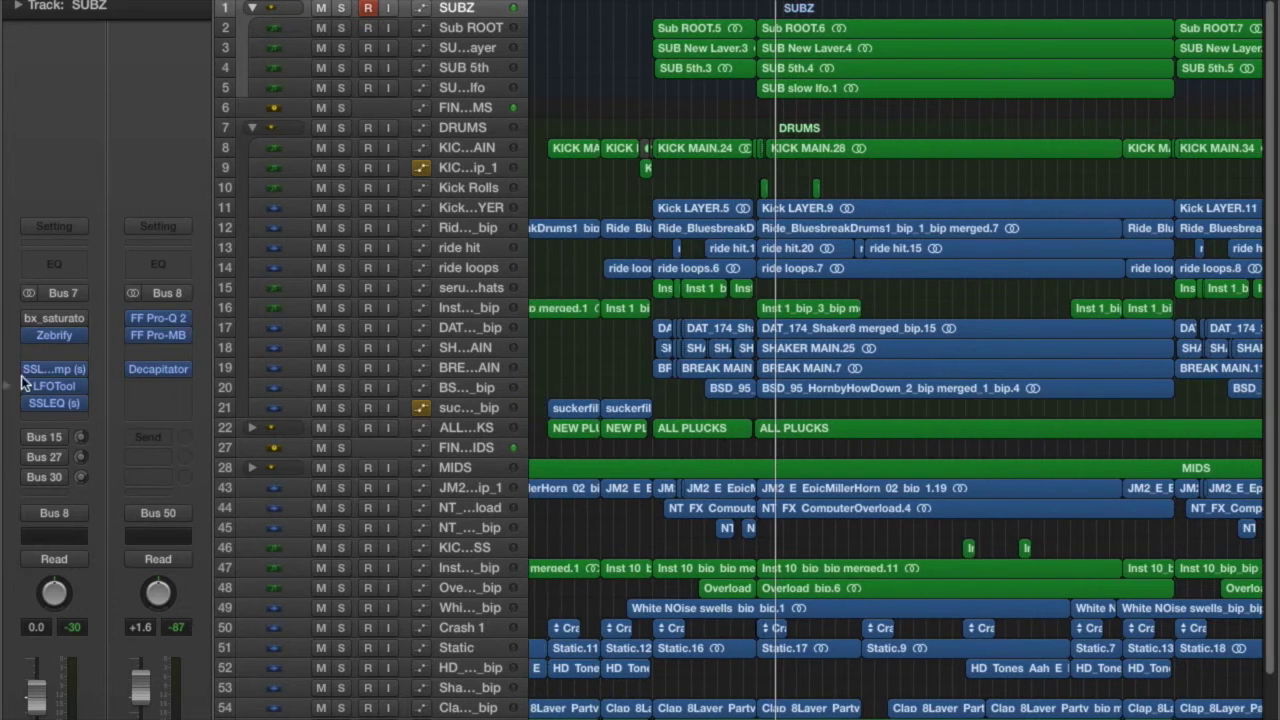
left_click(60, 341)
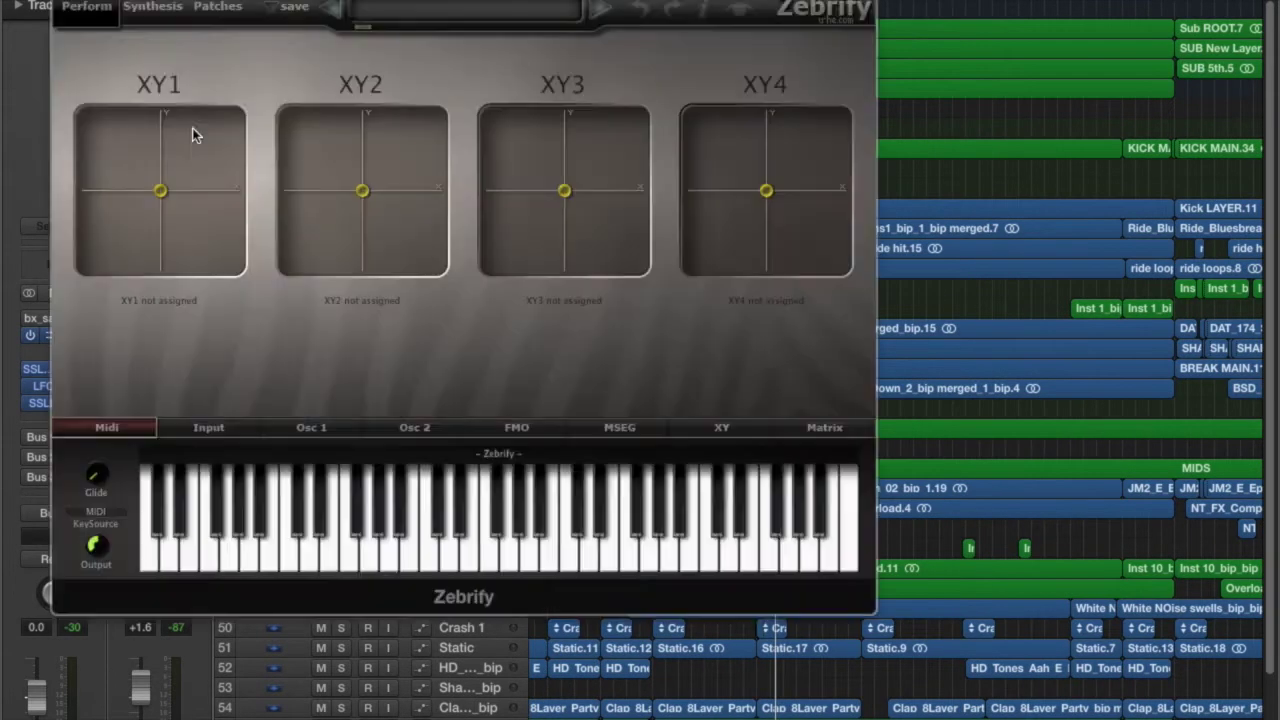
left_click_drag(130, 28, 275, 62)
left_click(288, 43)
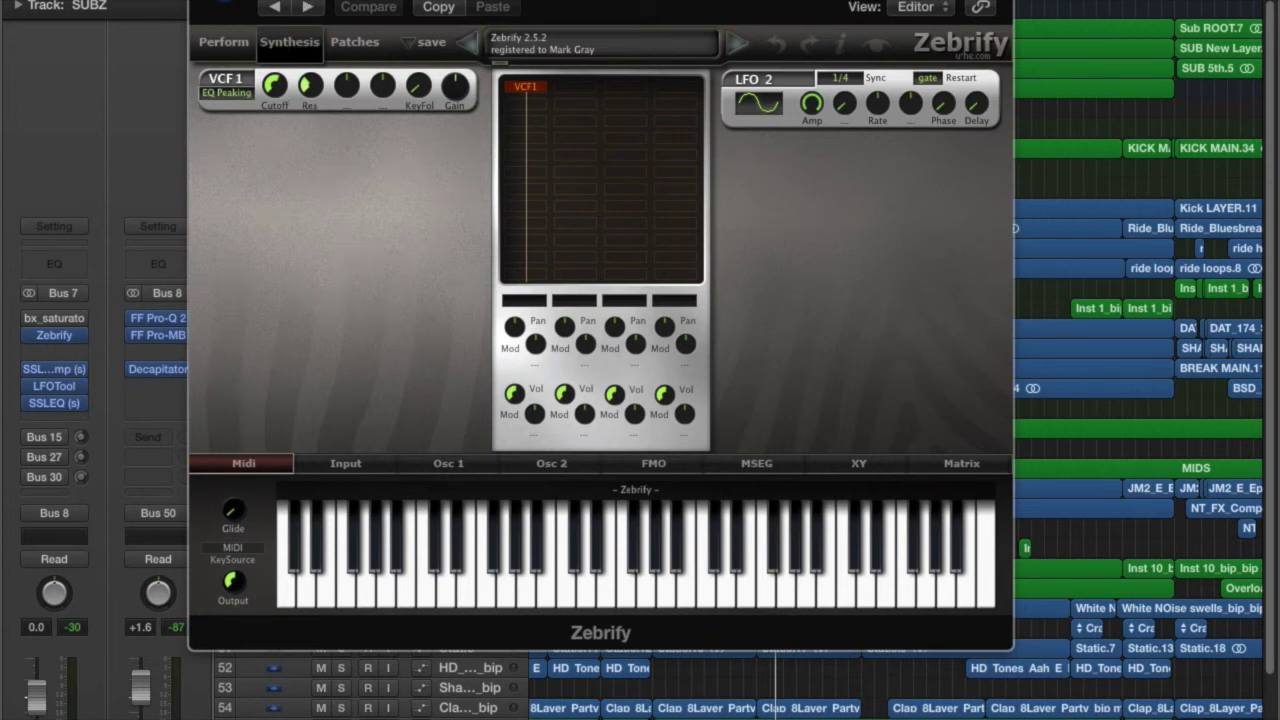
key("super+w")
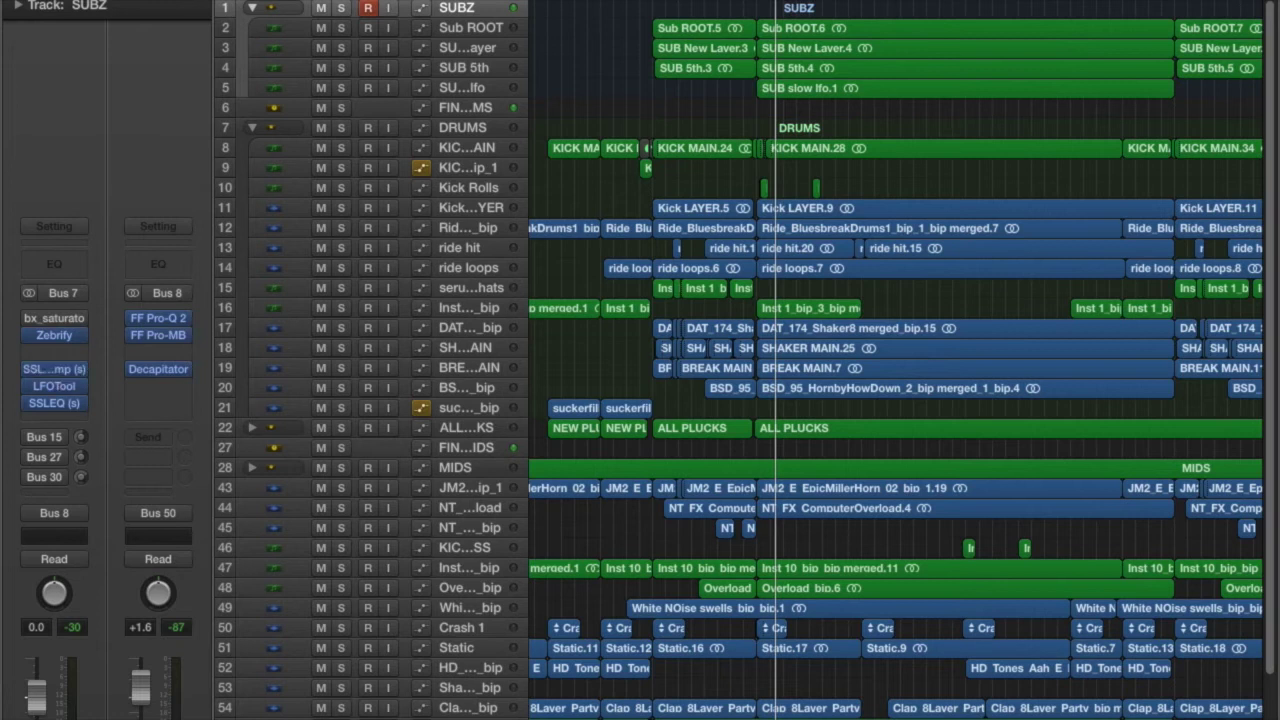
Examine the SSL G-Master Buss Compressor settings on the SUBZ channel and close the plug-in window
left_click(54, 369)
left_click_drag(610, 118, 632, 70)
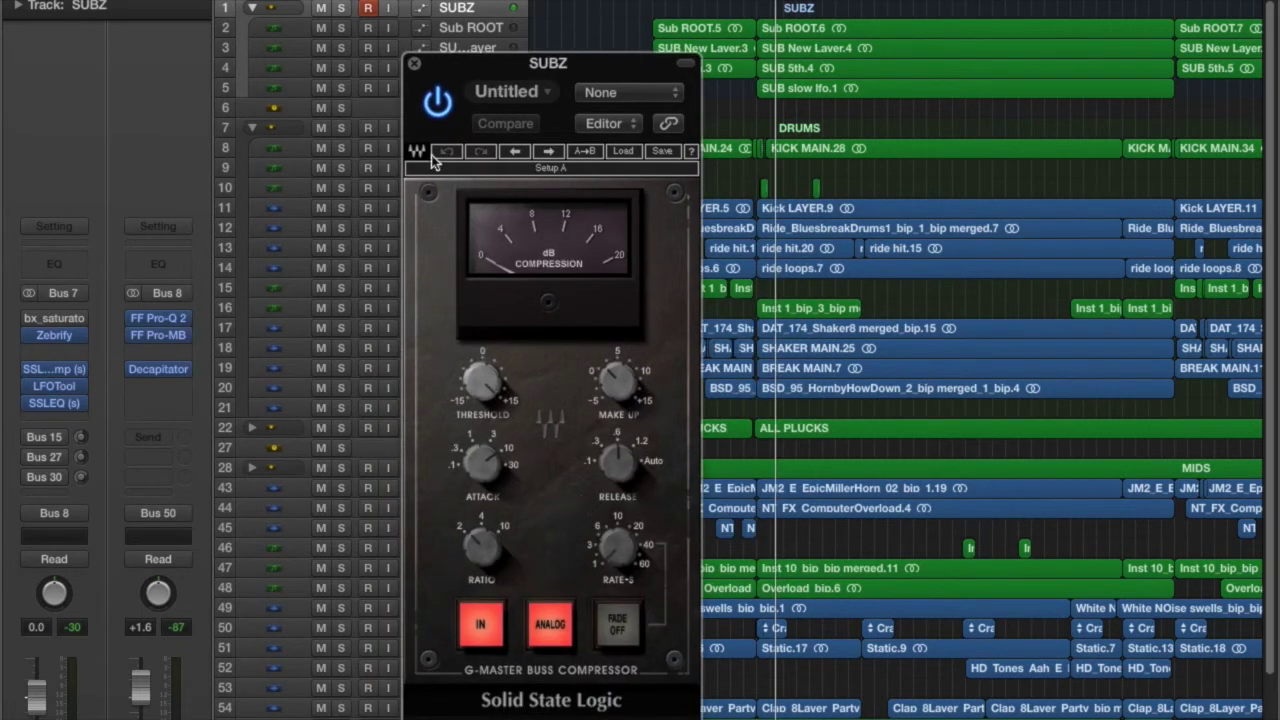
left_click(415, 63)
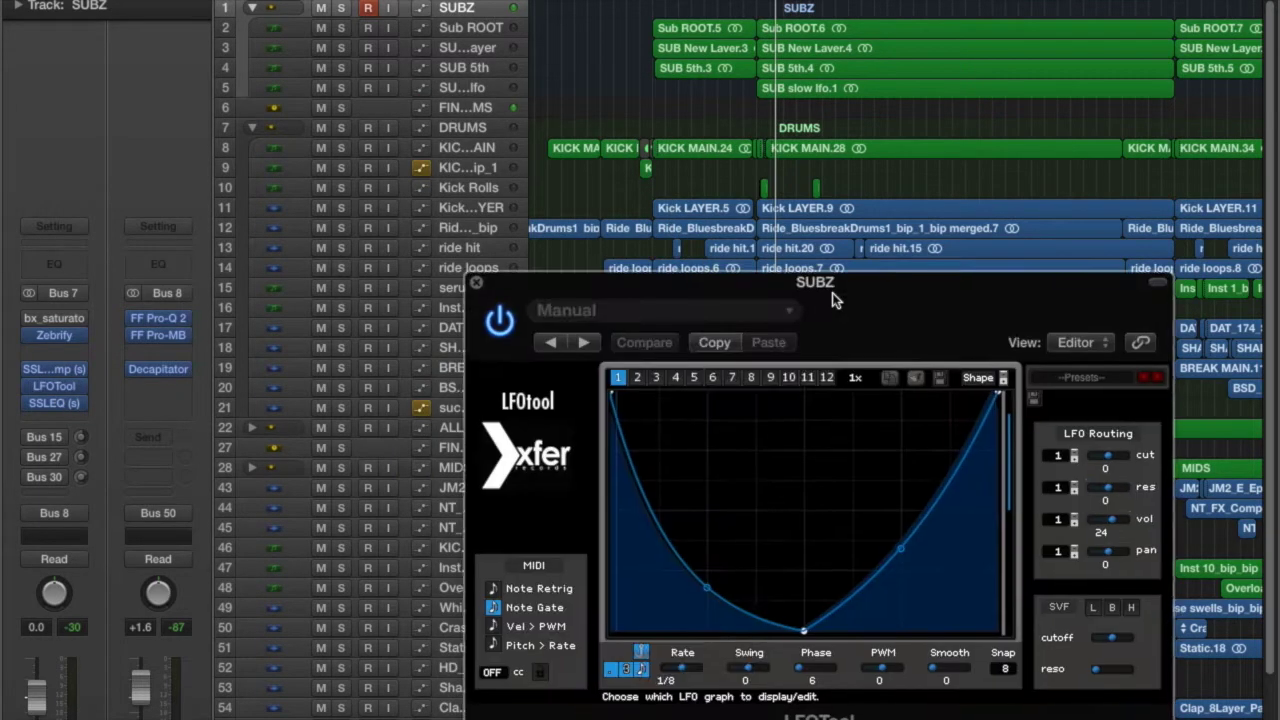
Examine the LFOTool volume curve and the SSLEQ settings on the SUBZ channel, closing both plug-in windows
left_click_drag(840, 296, 649, 78)
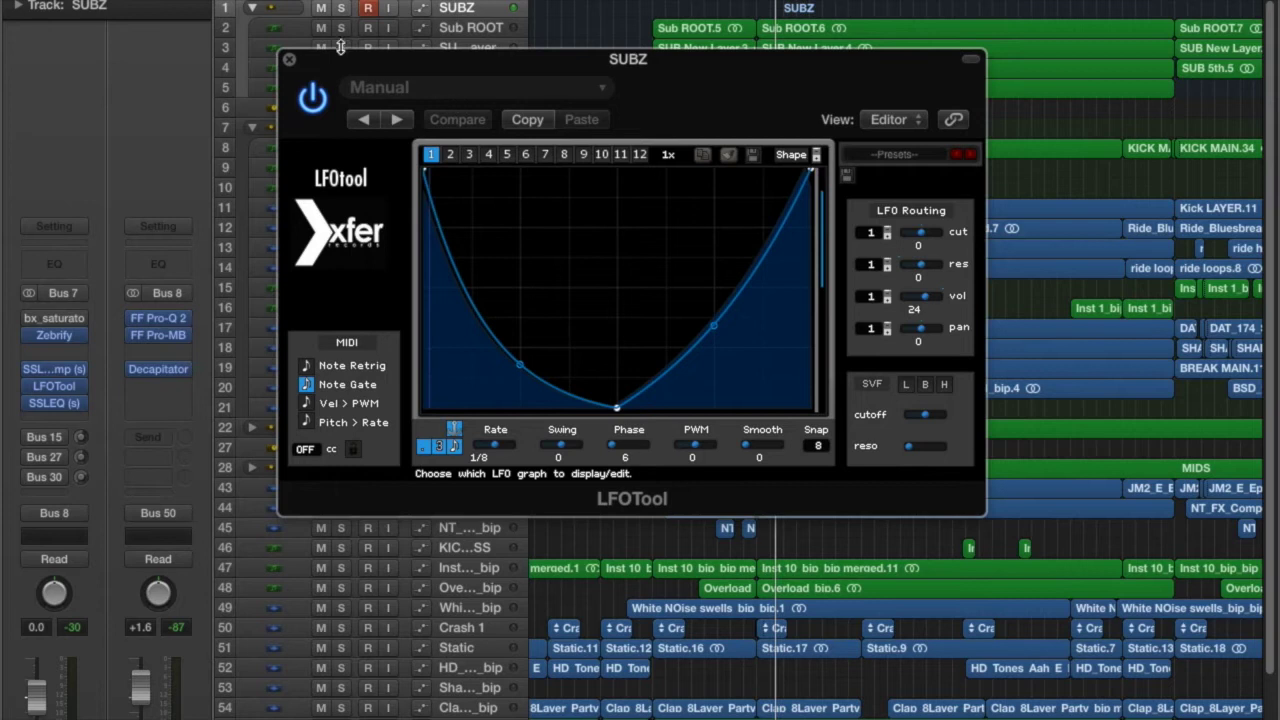
left_click(289, 60)
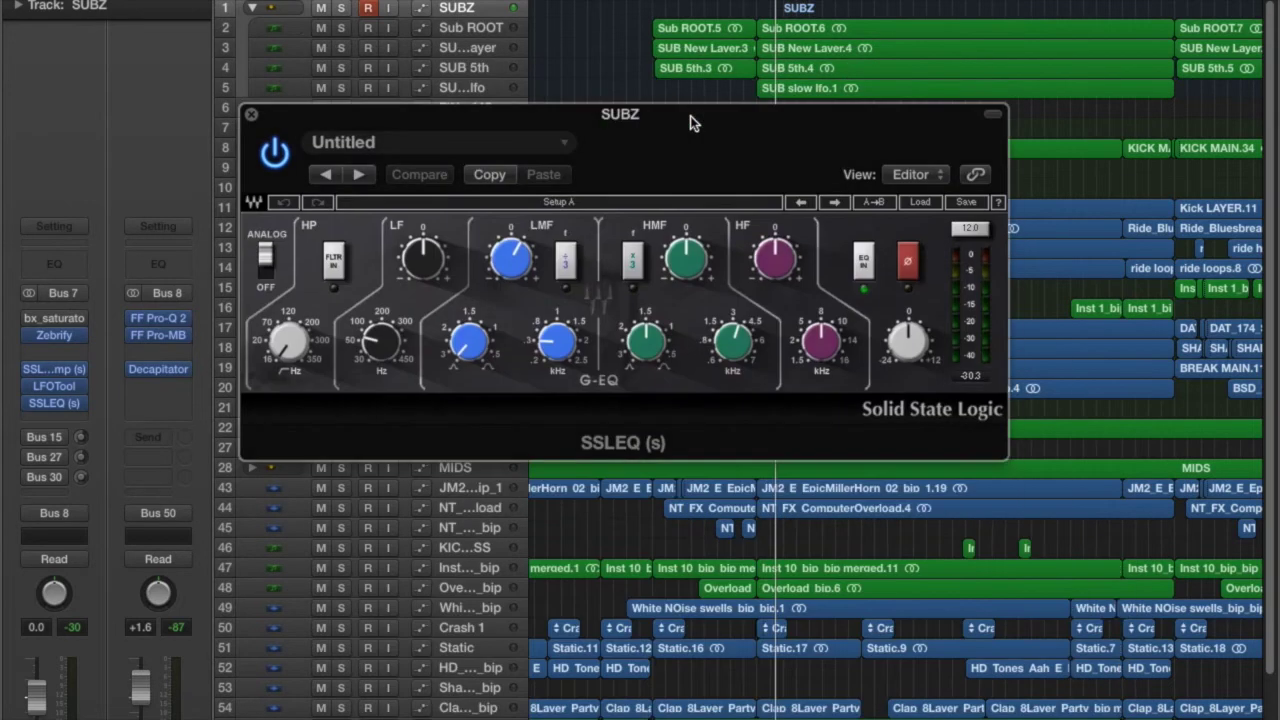
left_click_drag(514, 262, 511, 253)
left_click(250, 116)
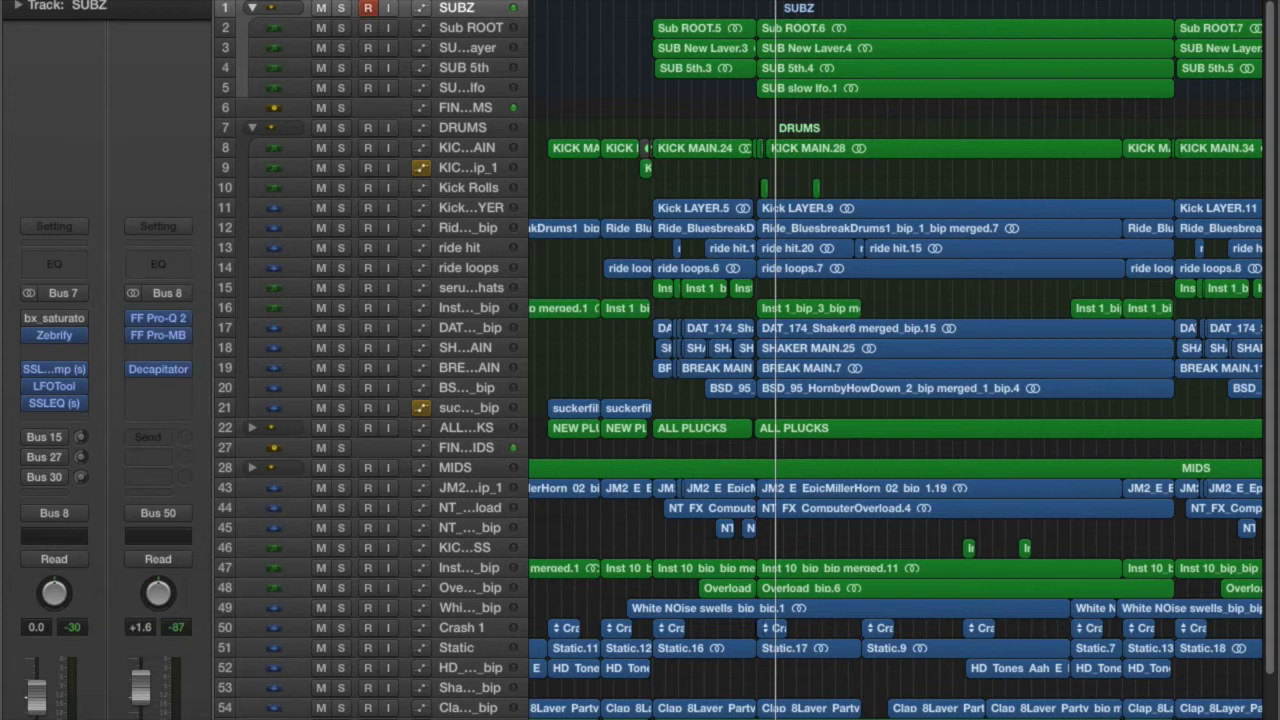
Examine the FF Pro-Q 2 and FF Pro-MB inserts on the FINAL SUB channel, keeping Audio 23 as Pro-MB's side chain source
left_click(158, 317)
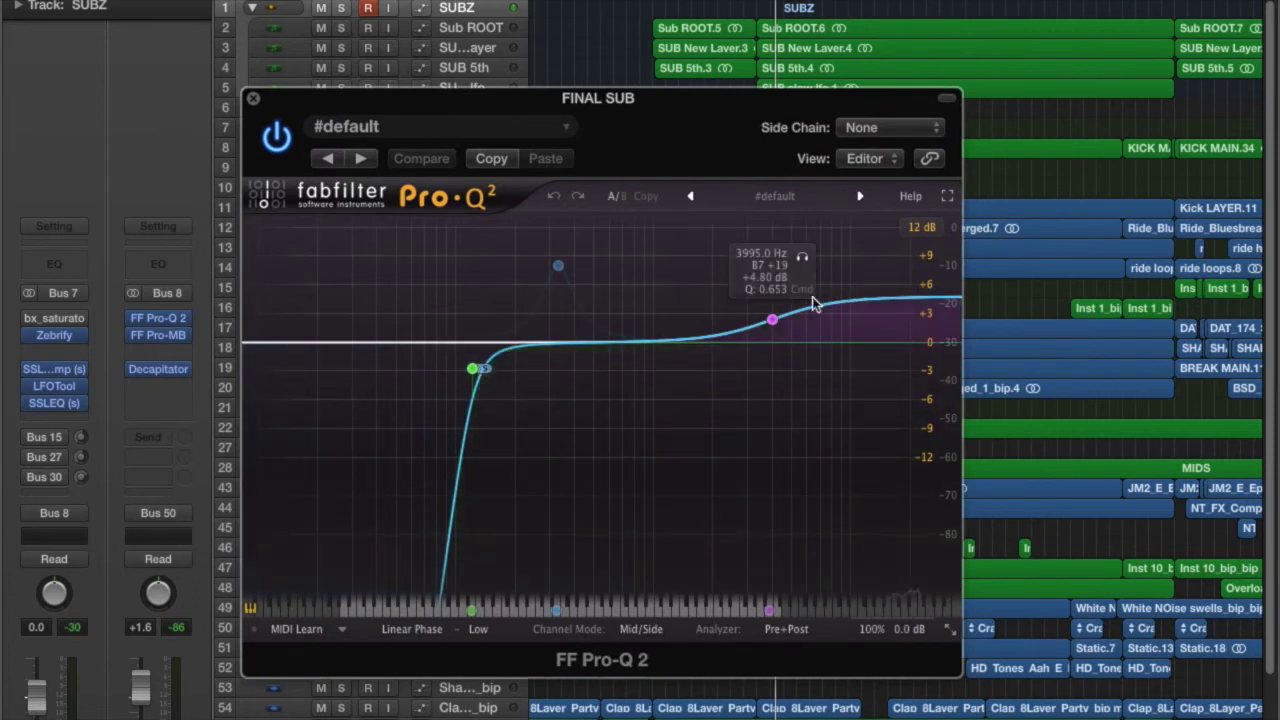
left_click(165, 337)
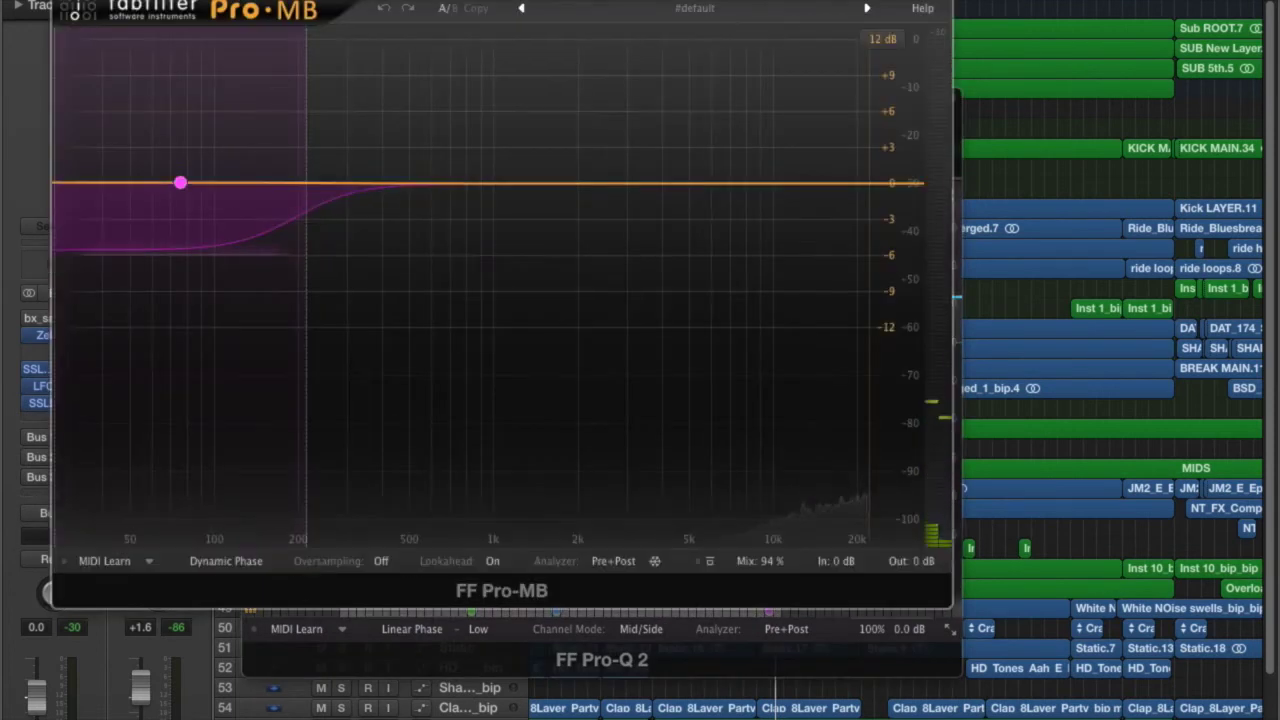
left_click_drag(416, 0, 503, 33)
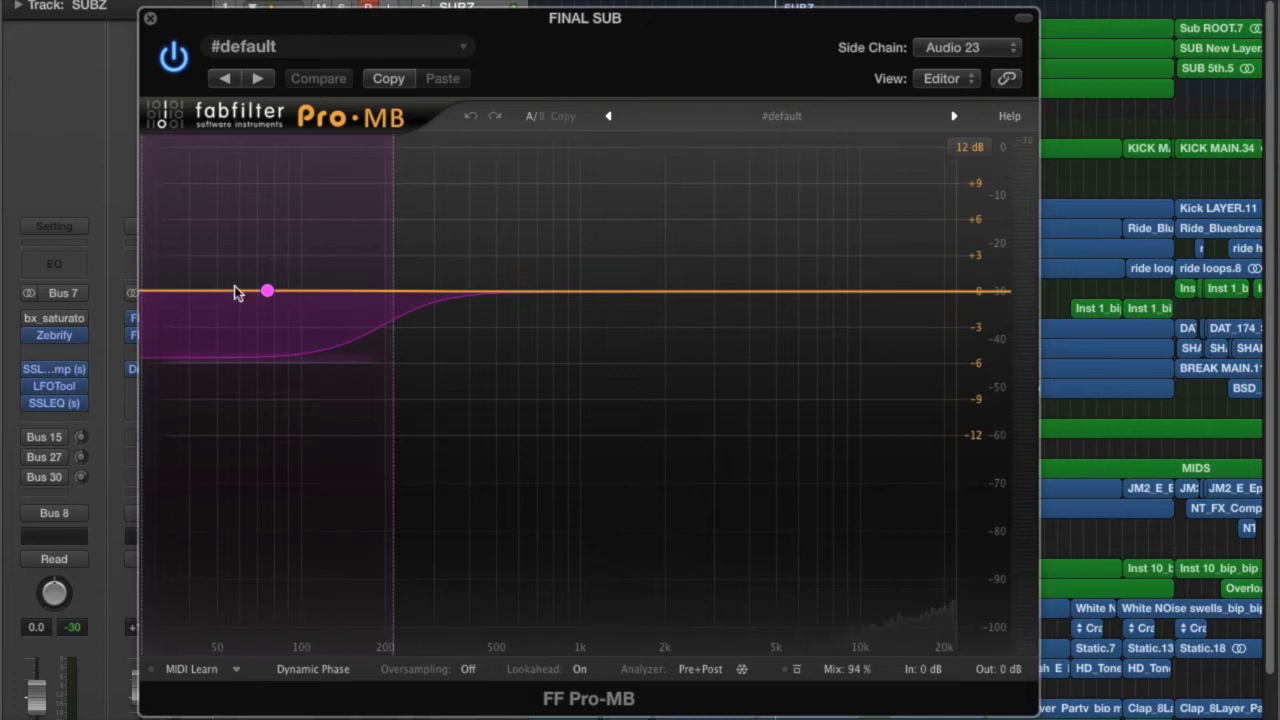
left_click(957, 48)
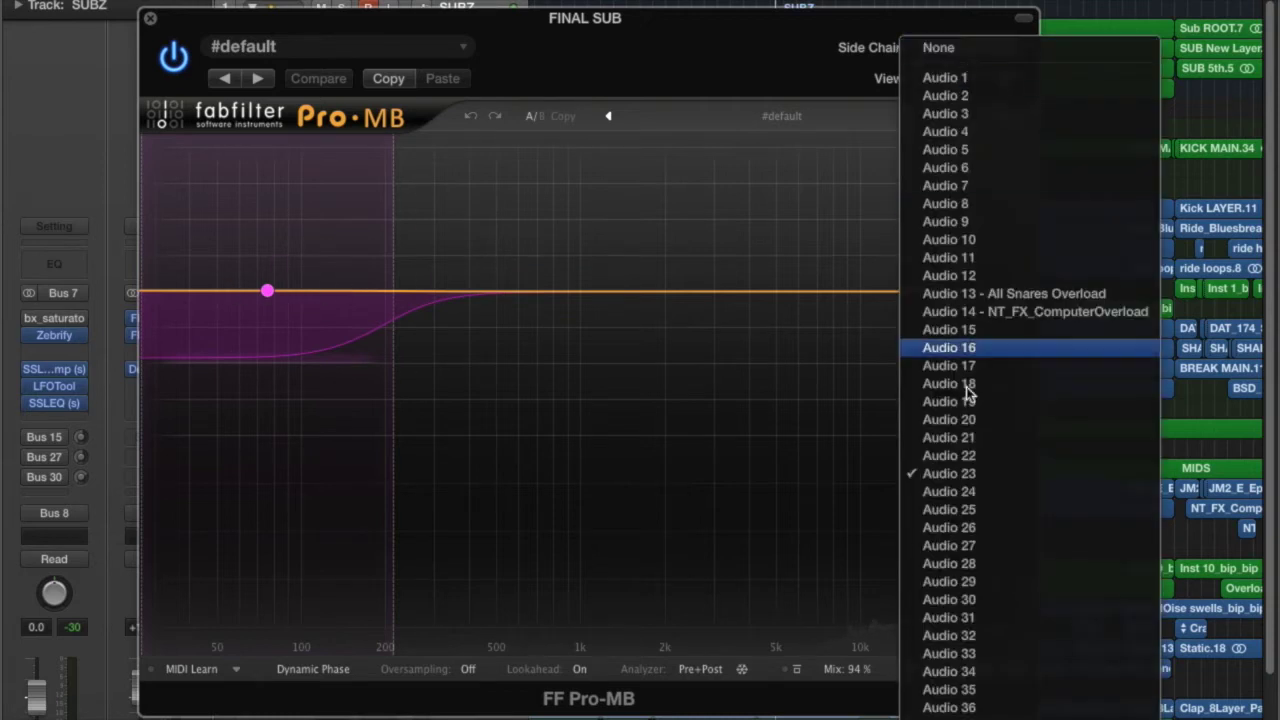
left_click(966, 476)
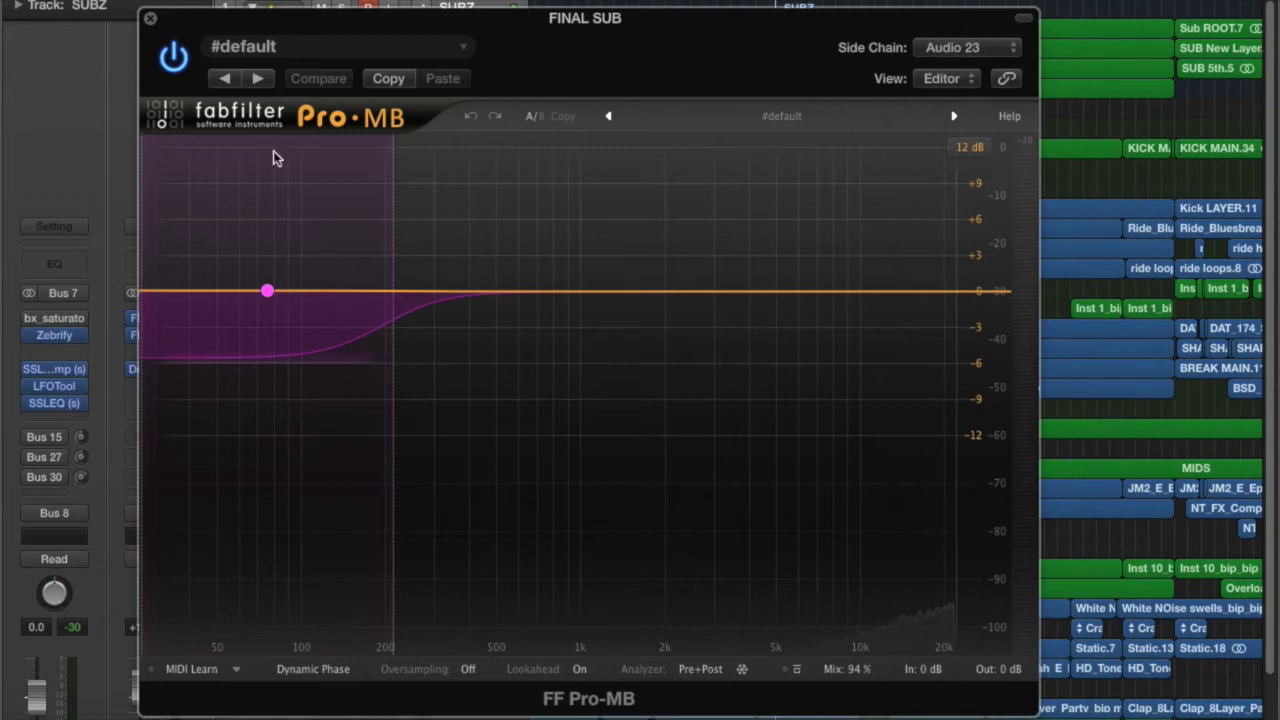
left_click(152, 22)
Examine the Decapitator settings on the FINAL SUB channel and close all open plug-in windows
left_click(158, 369)
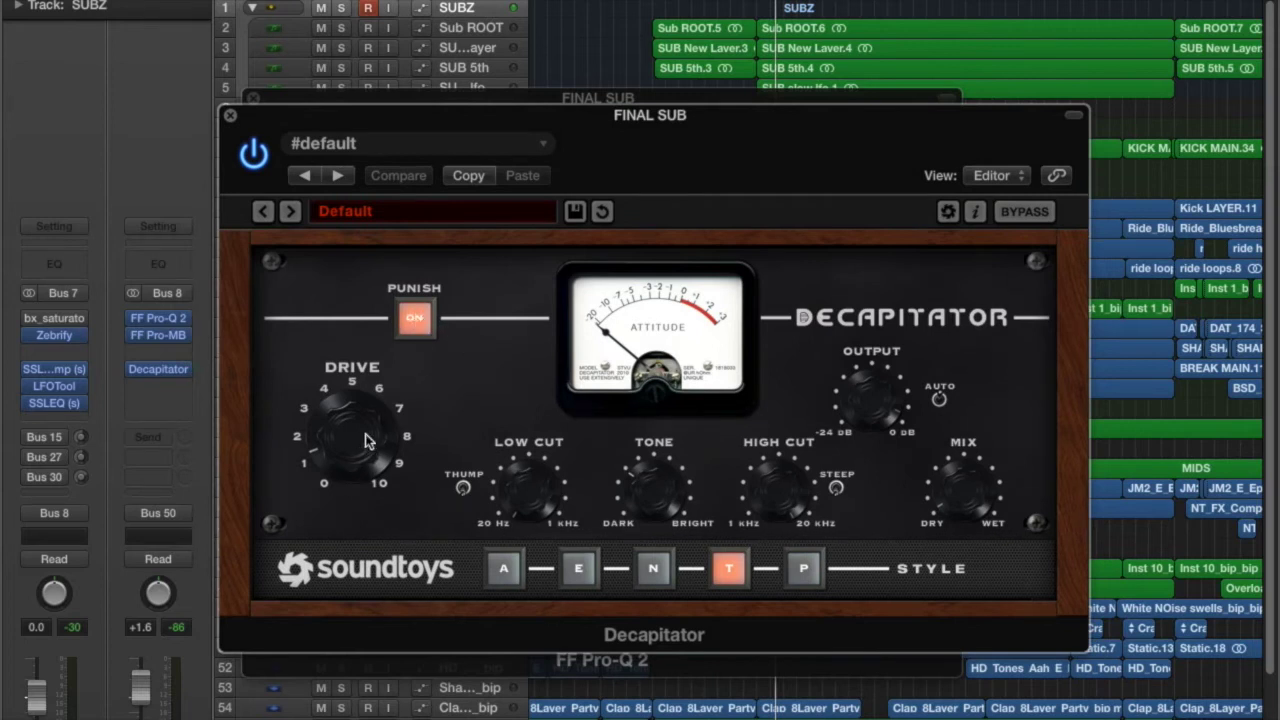
mouse_move(976, 493)
left_click(230, 115, "alt")
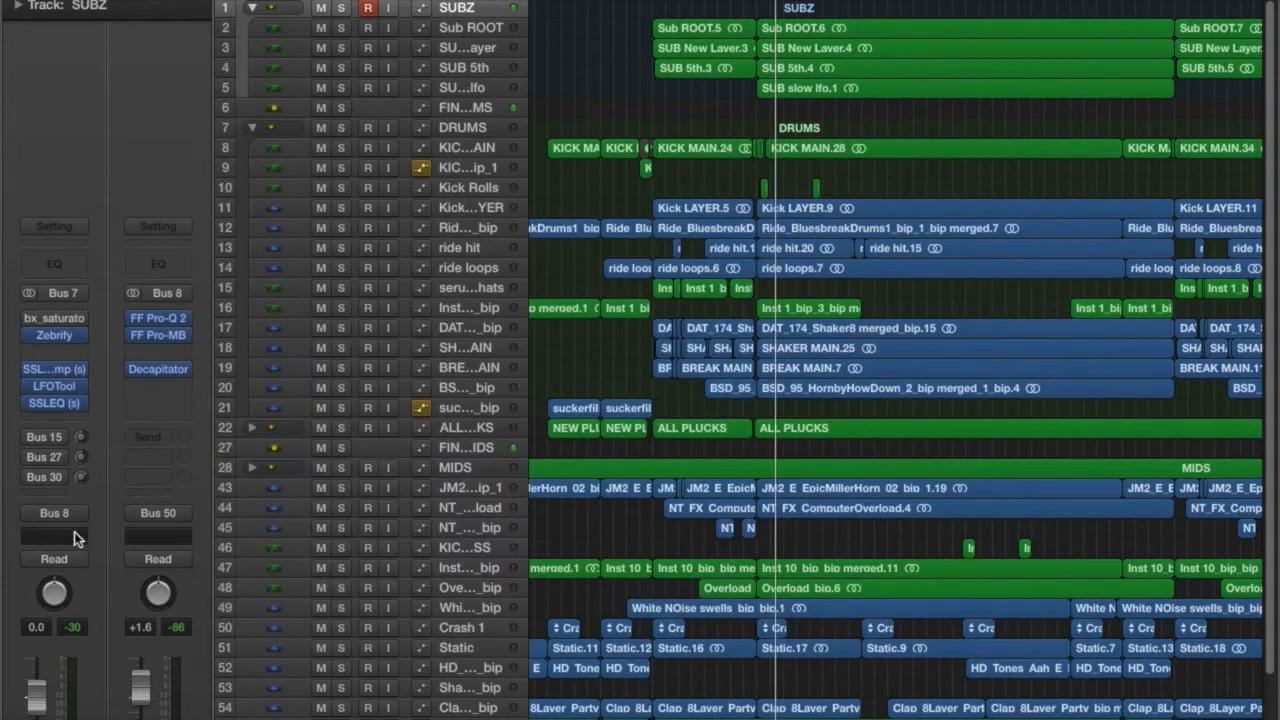
Show the channel strip of the FINAL MIDS track and that of the DRUMS stack
left_click(436, 450)
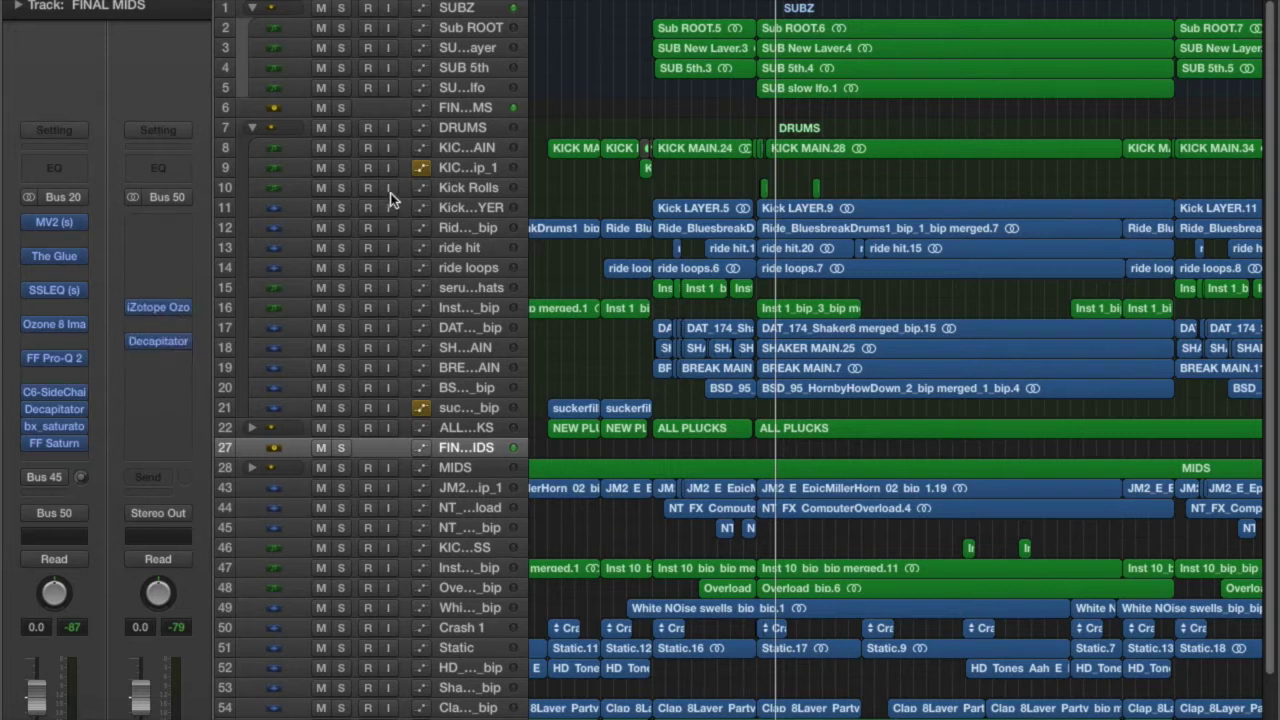
left_click(483, 130)
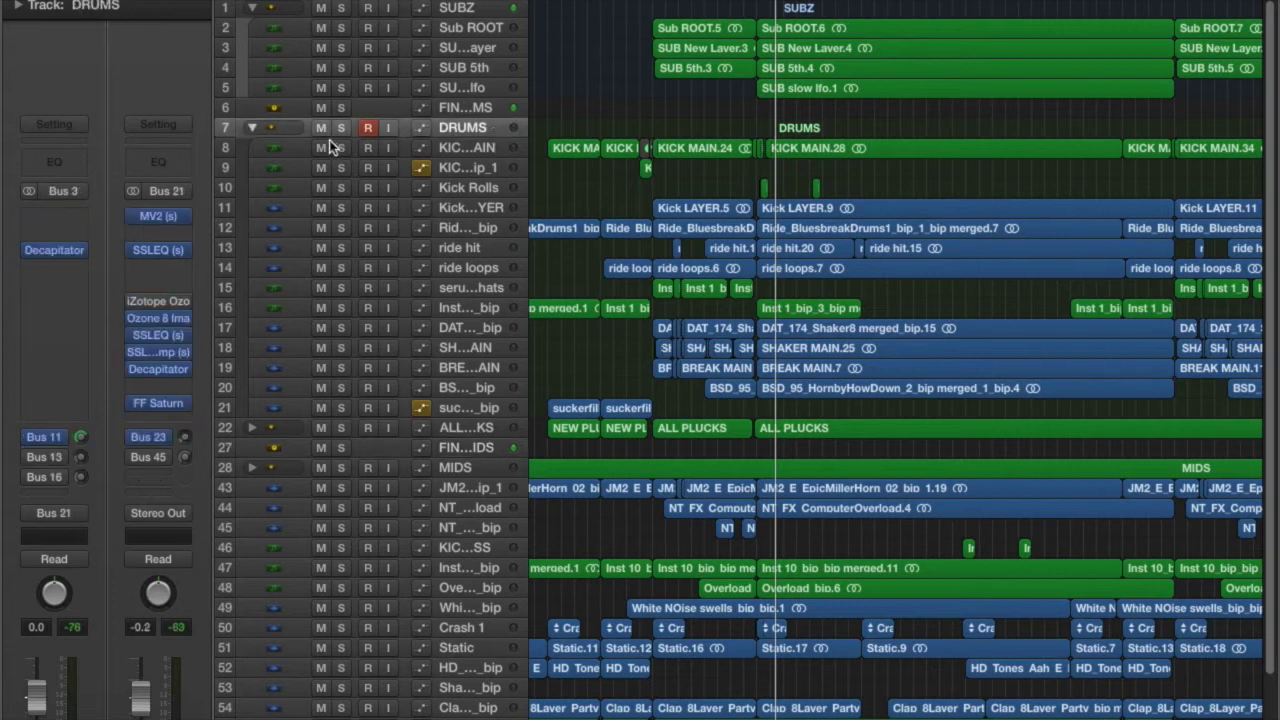
Solo the DRUMS stack and play it from the start of the KICK MAIN.24 section
left_click(340, 127)
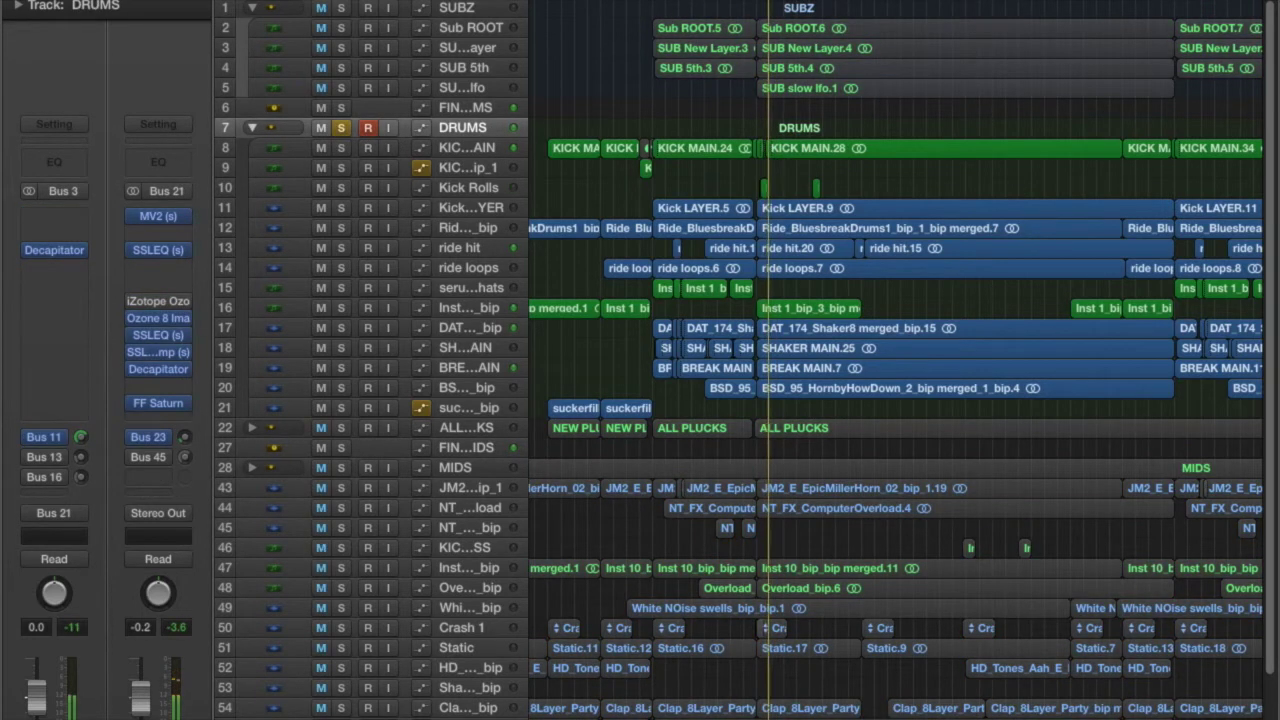
key("space")
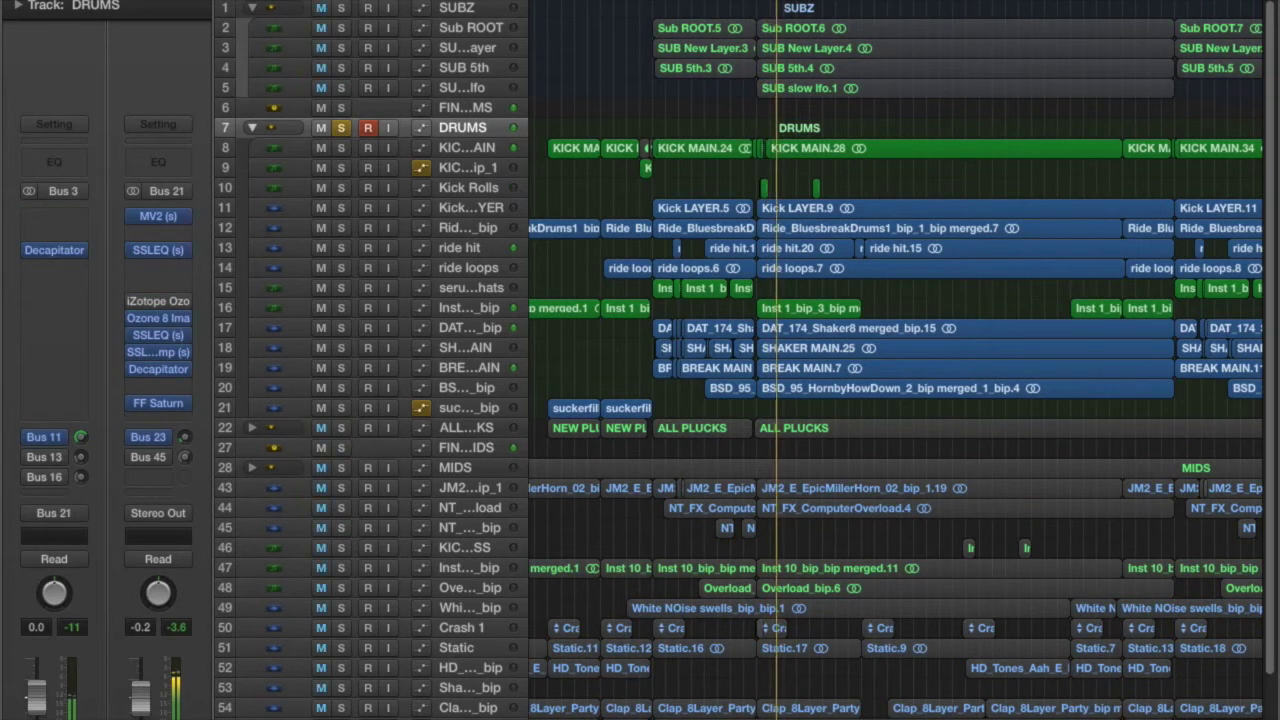
left_click_drag(665, 1, 678, 1)
key("space")
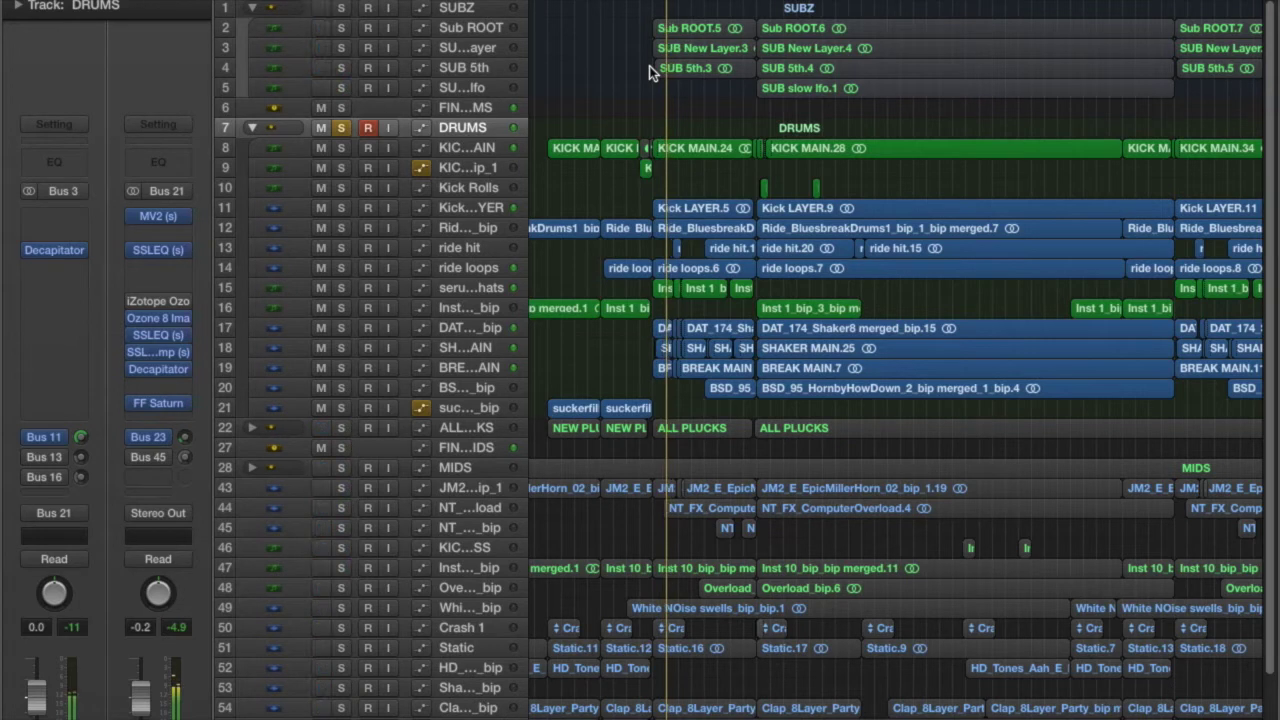
Compare the channel strips of the main kick track and the Kick LAYER track in the DRUMS stack
left_click(472, 167)
key("Up")
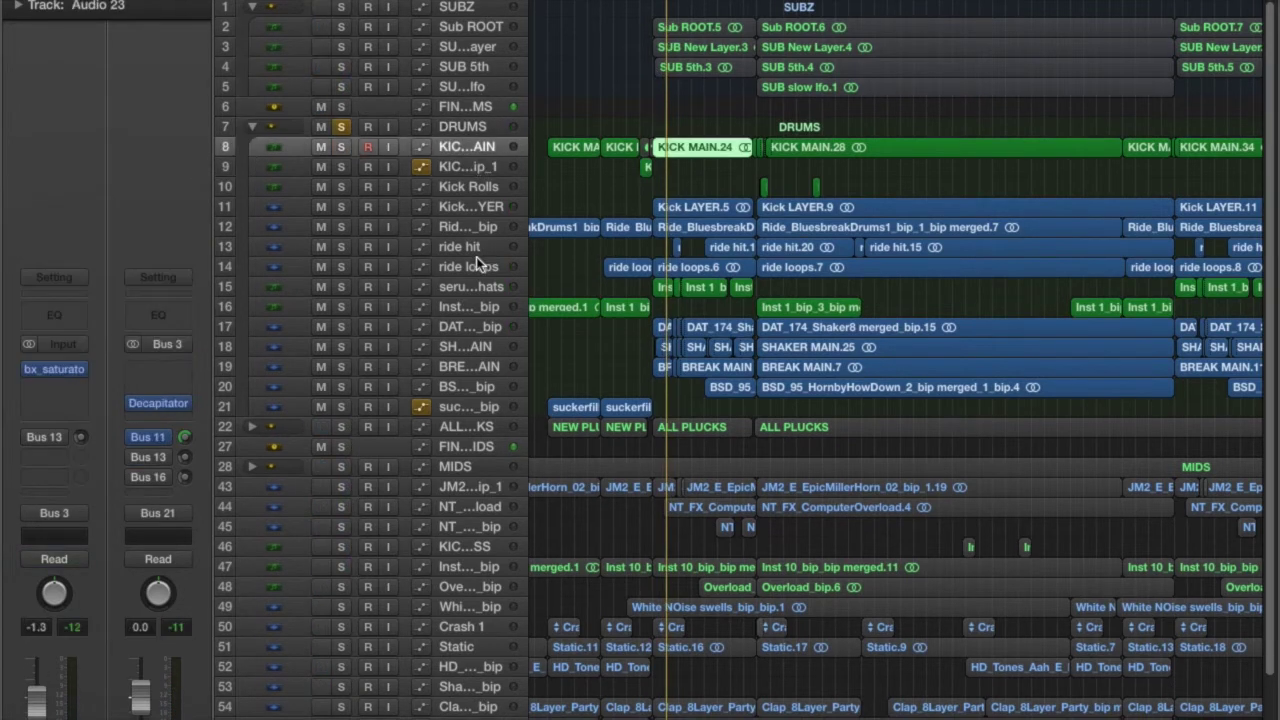
left_click(480, 207)
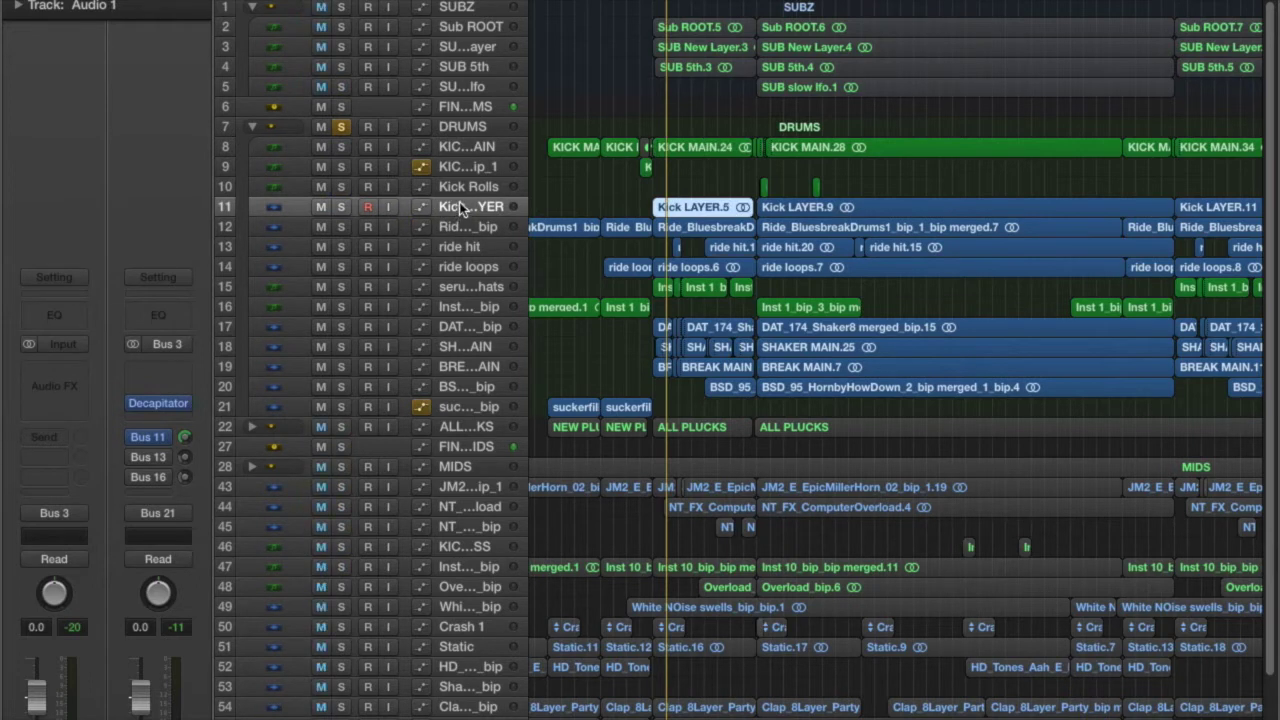
left_click(450, 150)
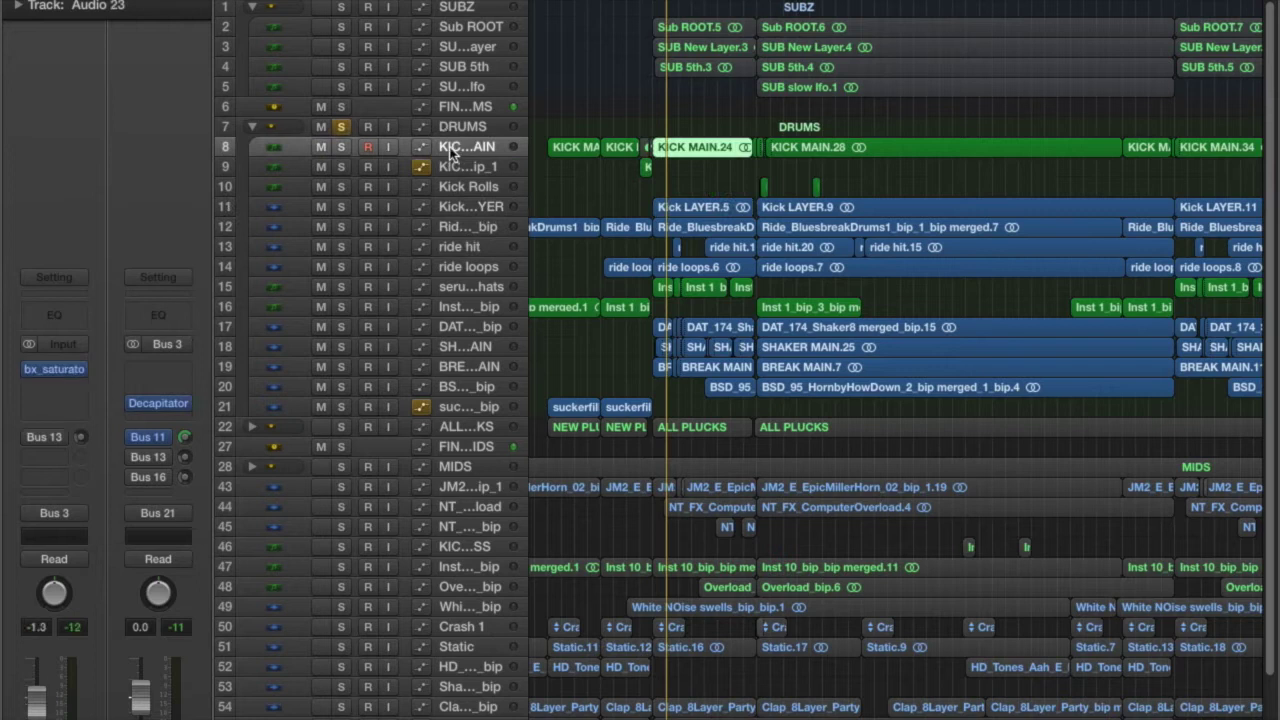
left_click(453, 208)
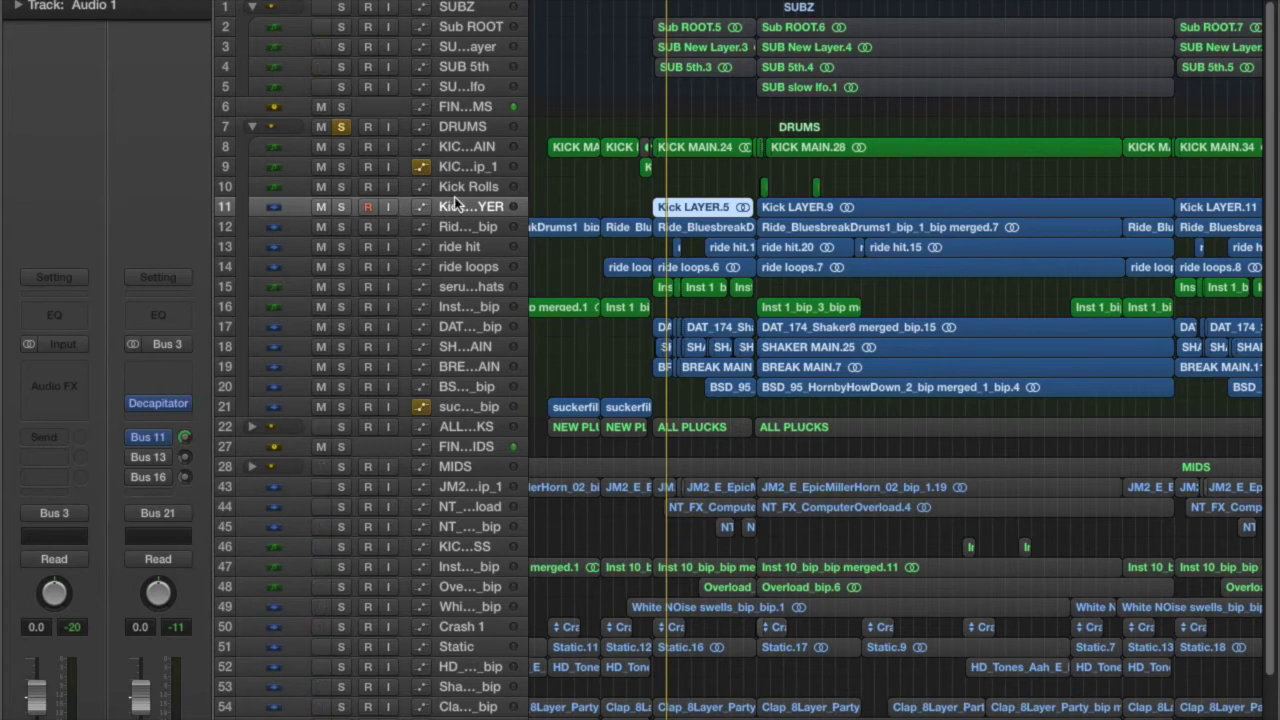
Audition the ride, hat, shaker and break tracks 12 to 19 soloed together and clear their solos
left_click(463, 223)
left_click_drag(344, 229, 344, 364)
left_click(514, 204)
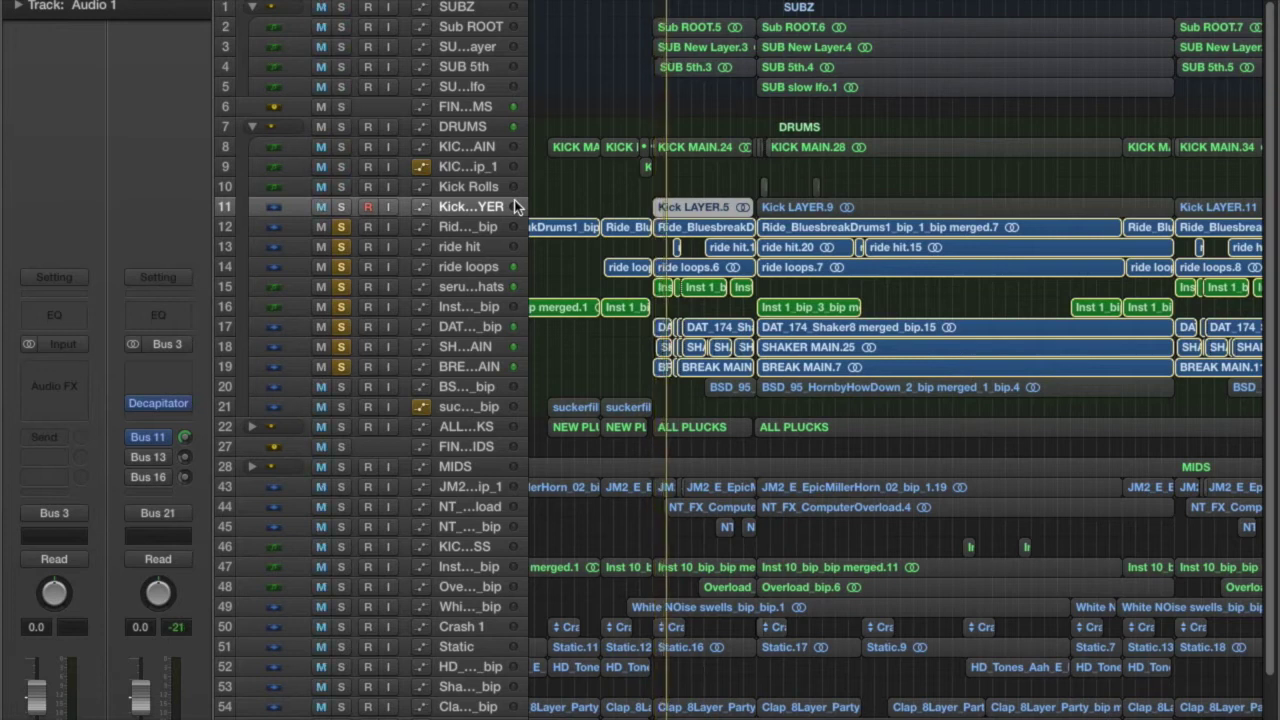
left_click_drag(346, 229, 344, 364)
left_click(564, 234)
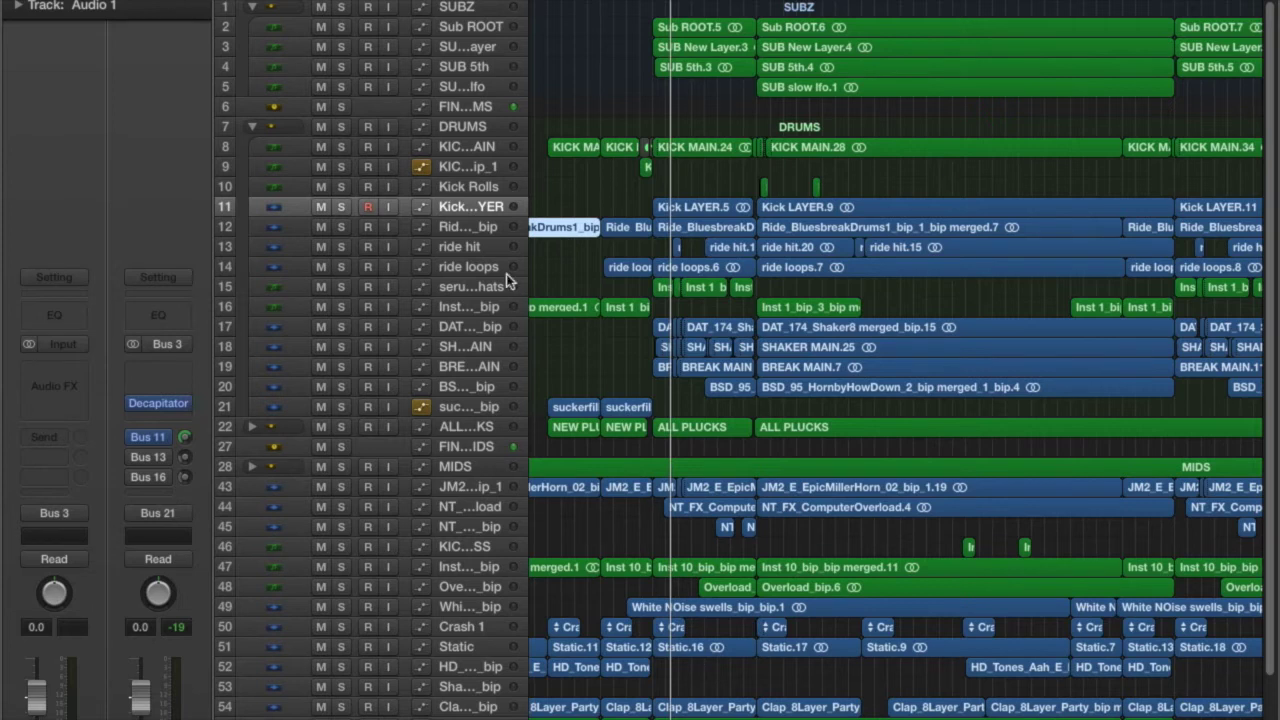
Solo the DRUMS stack and examine its Decapitator insert, its Bus 11 send channel and its Bus 21 output channel
left_click(340, 126)
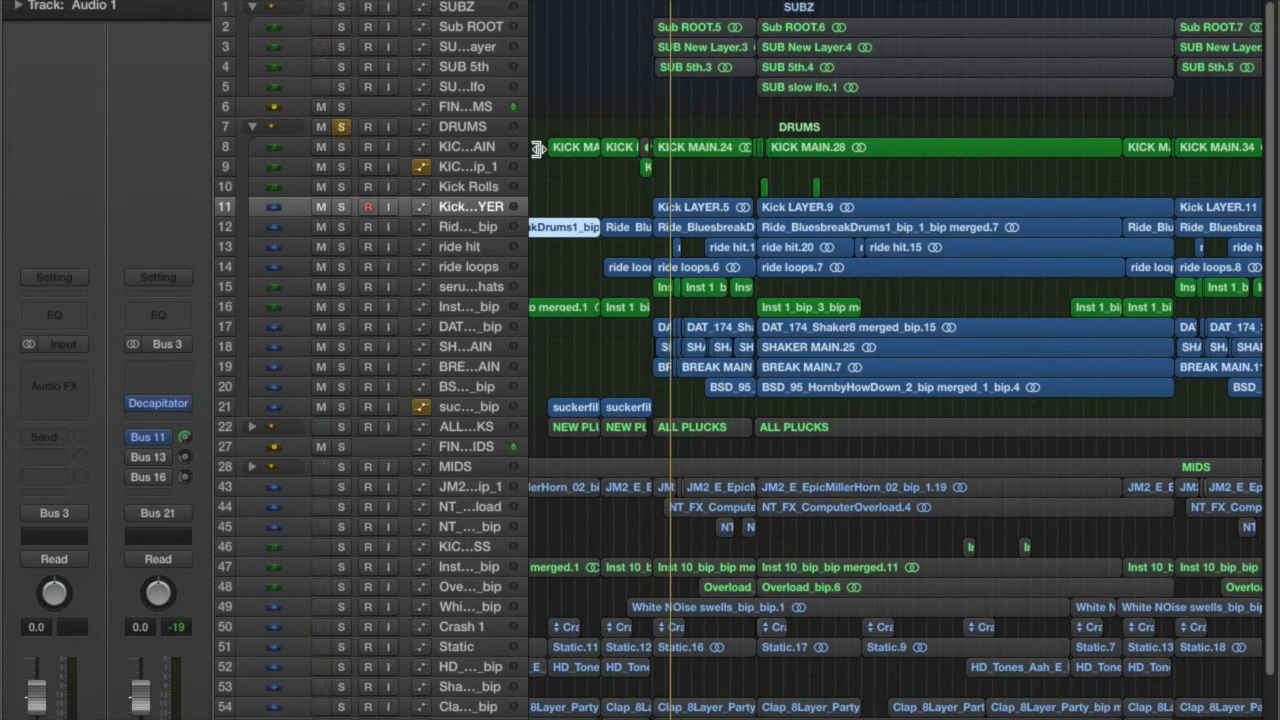
left_click(478, 128)
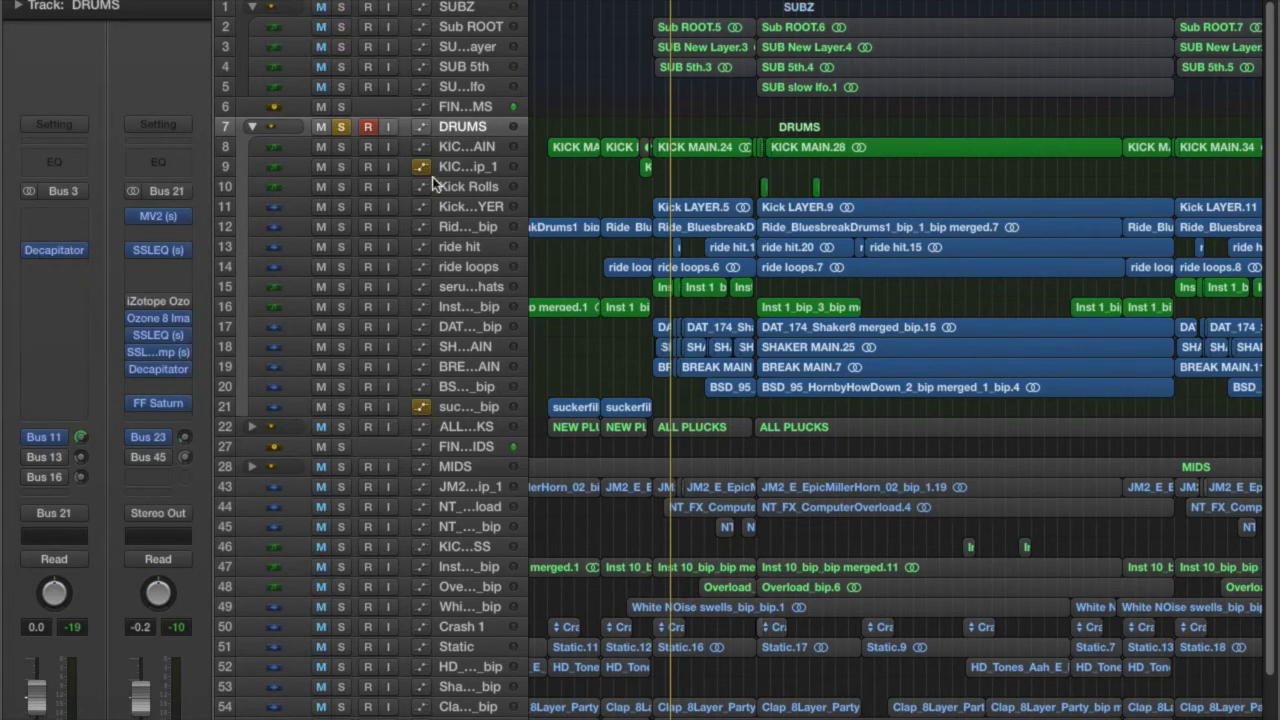
left_click(52, 252)
left_click(45, 441)
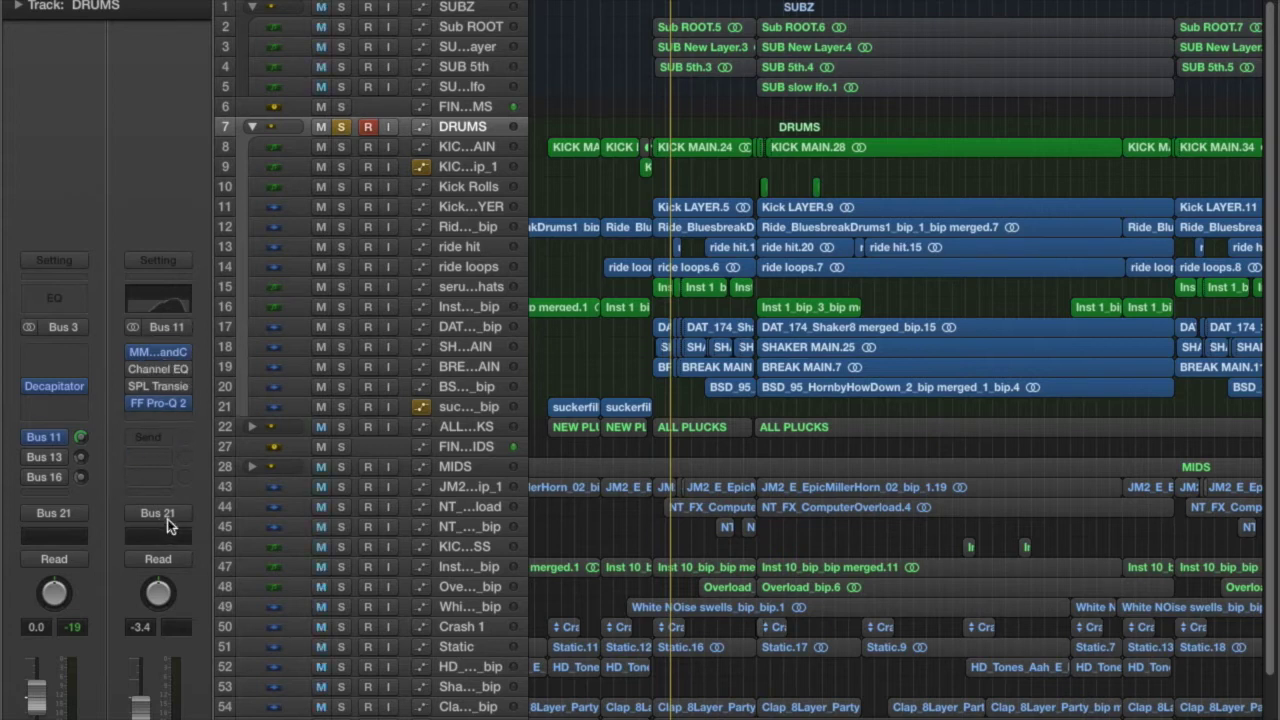
mouse_move(49, 462)
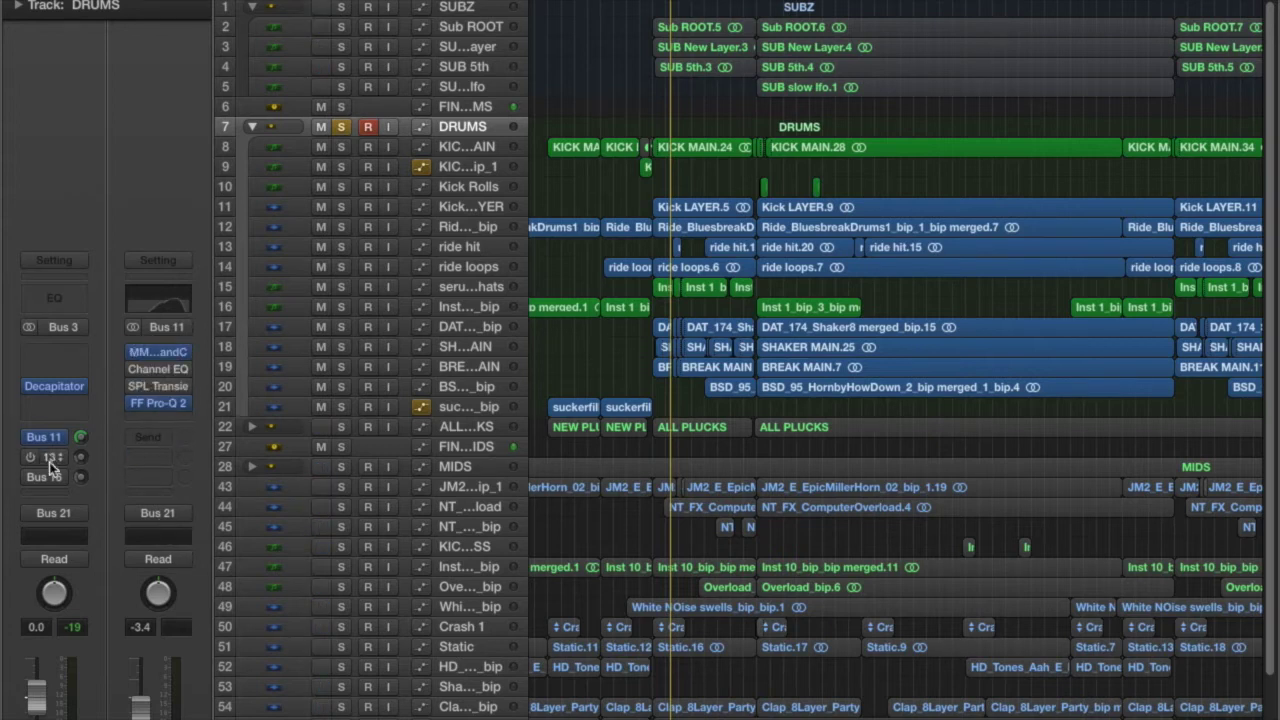
left_click(51, 512)
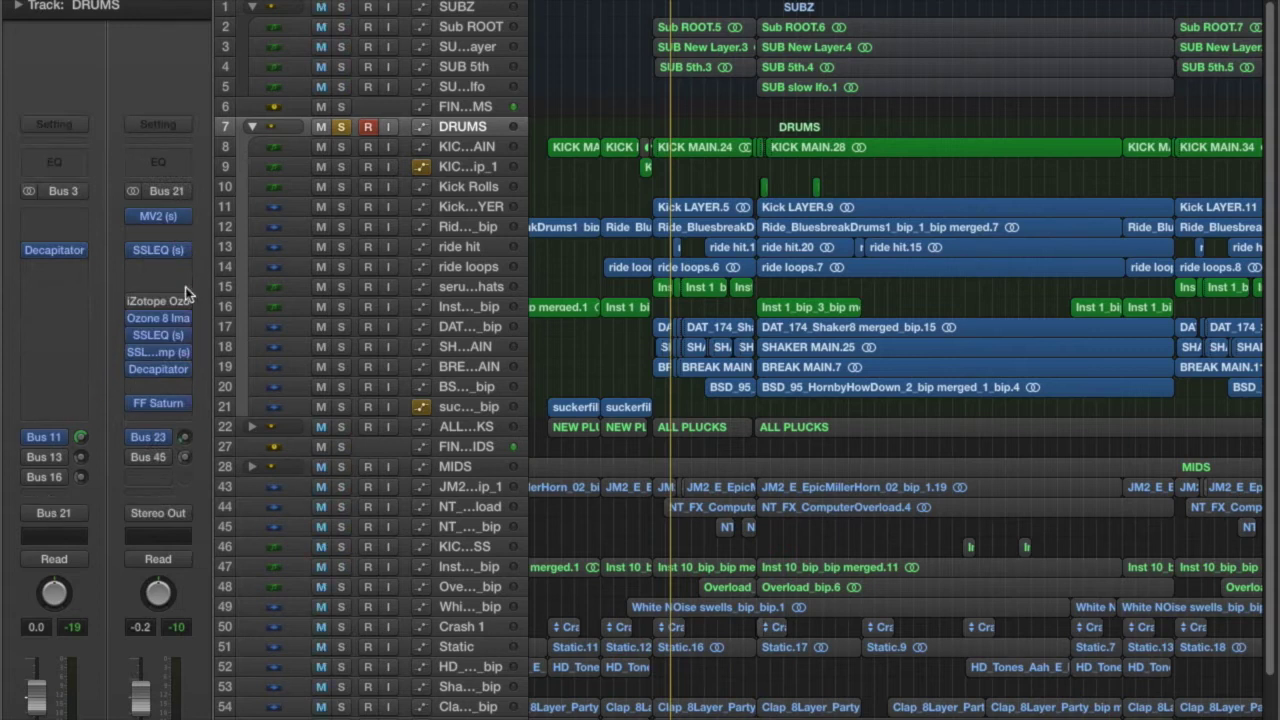
Examine the MV2 and SSLComp inserts on the FINAL DRUMS channel, closing each plug-in window
left_click(490, 108)
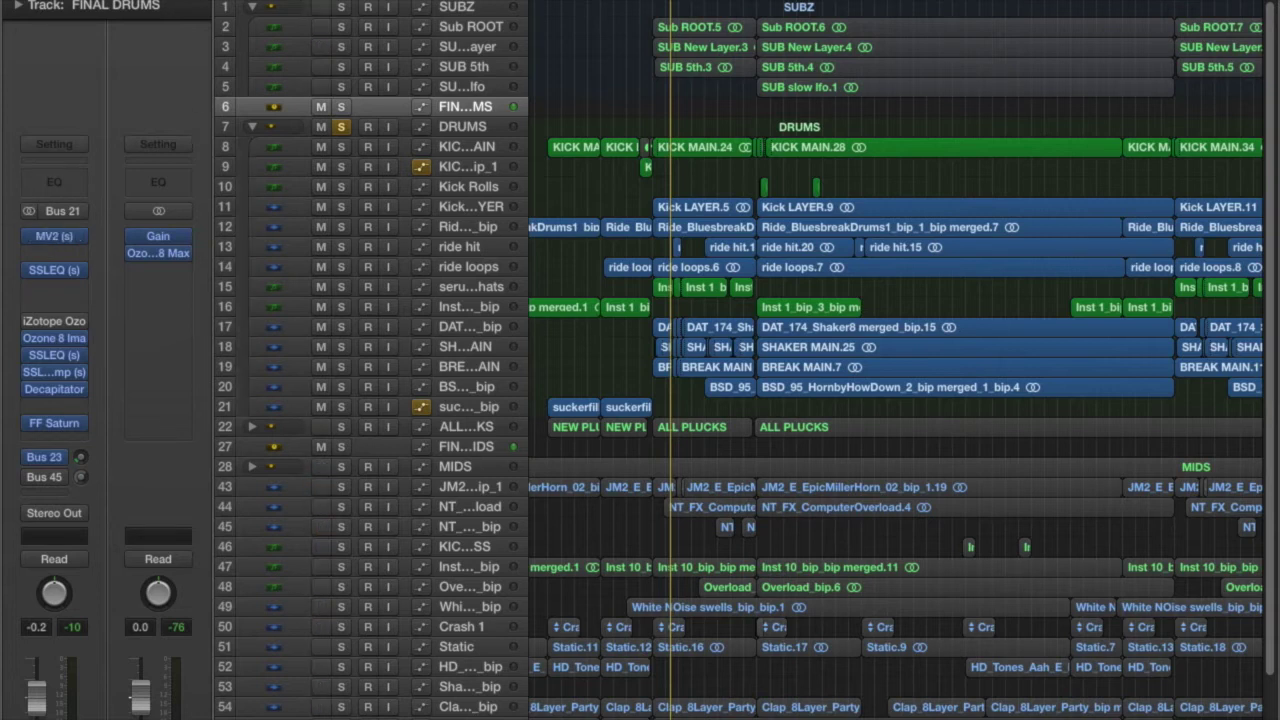
left_click(54, 236)
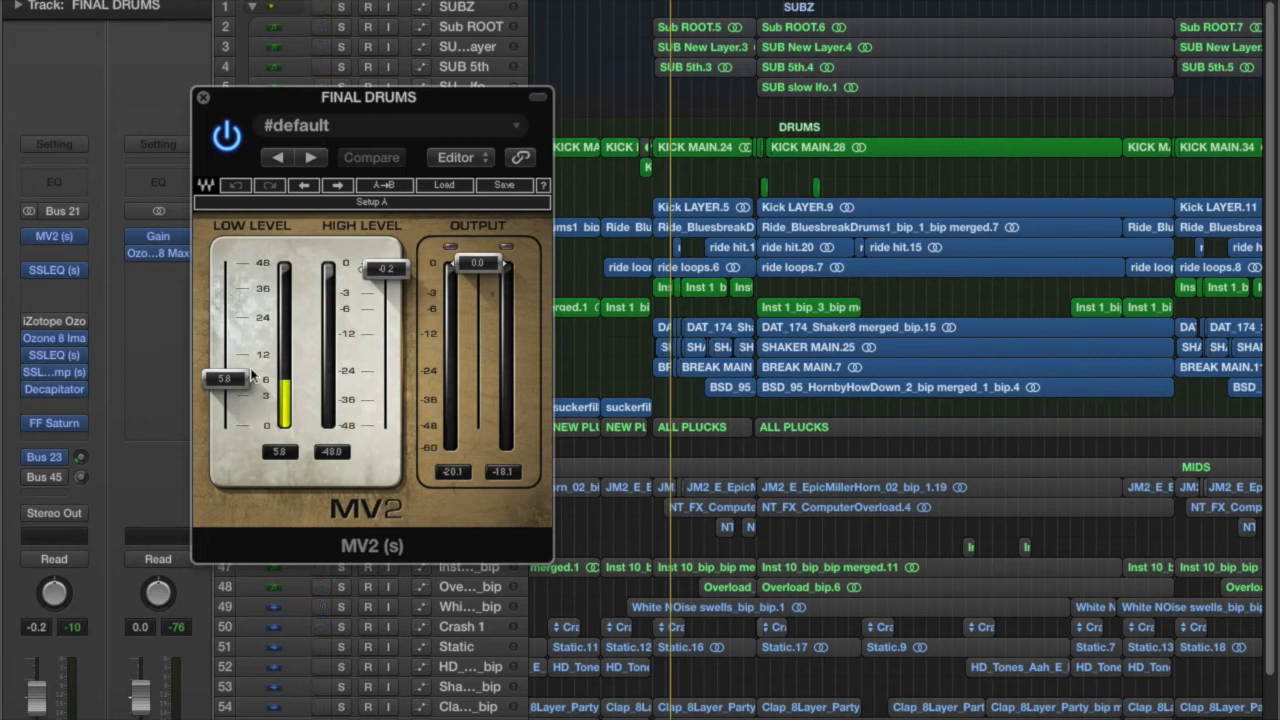
left_click(203, 97)
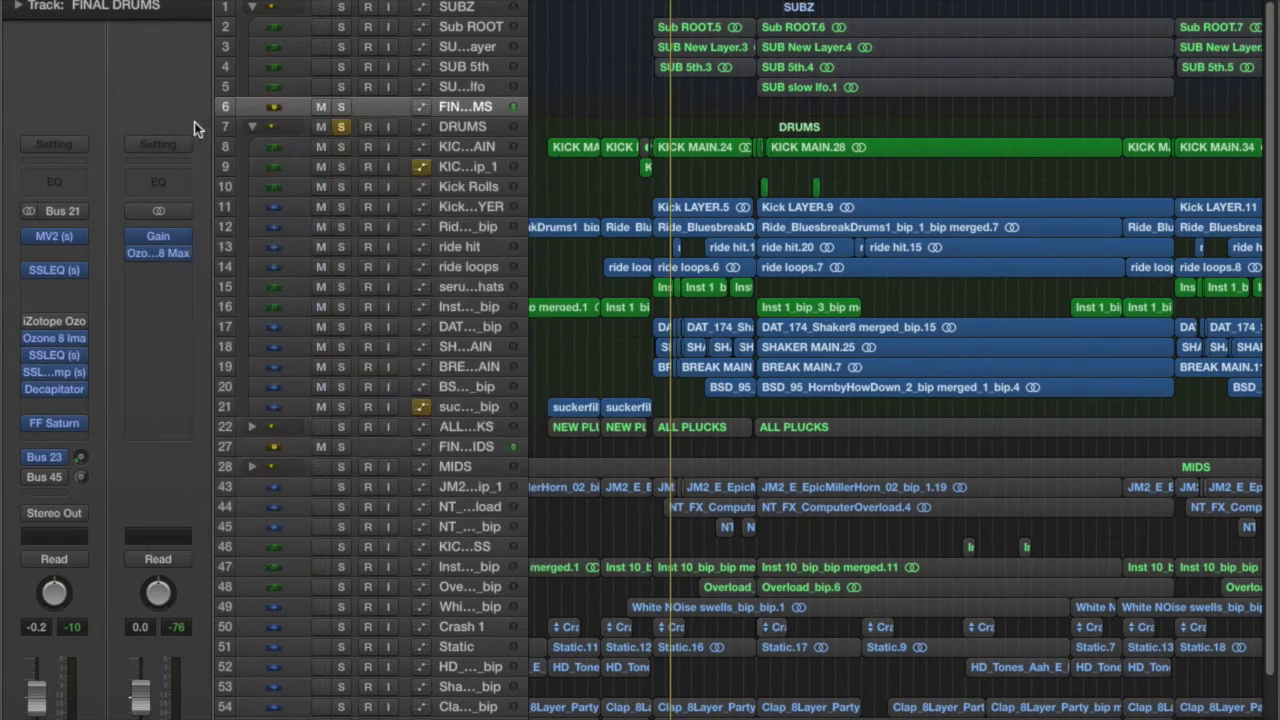
mouse_move(52, 340)
left_click(58, 374)
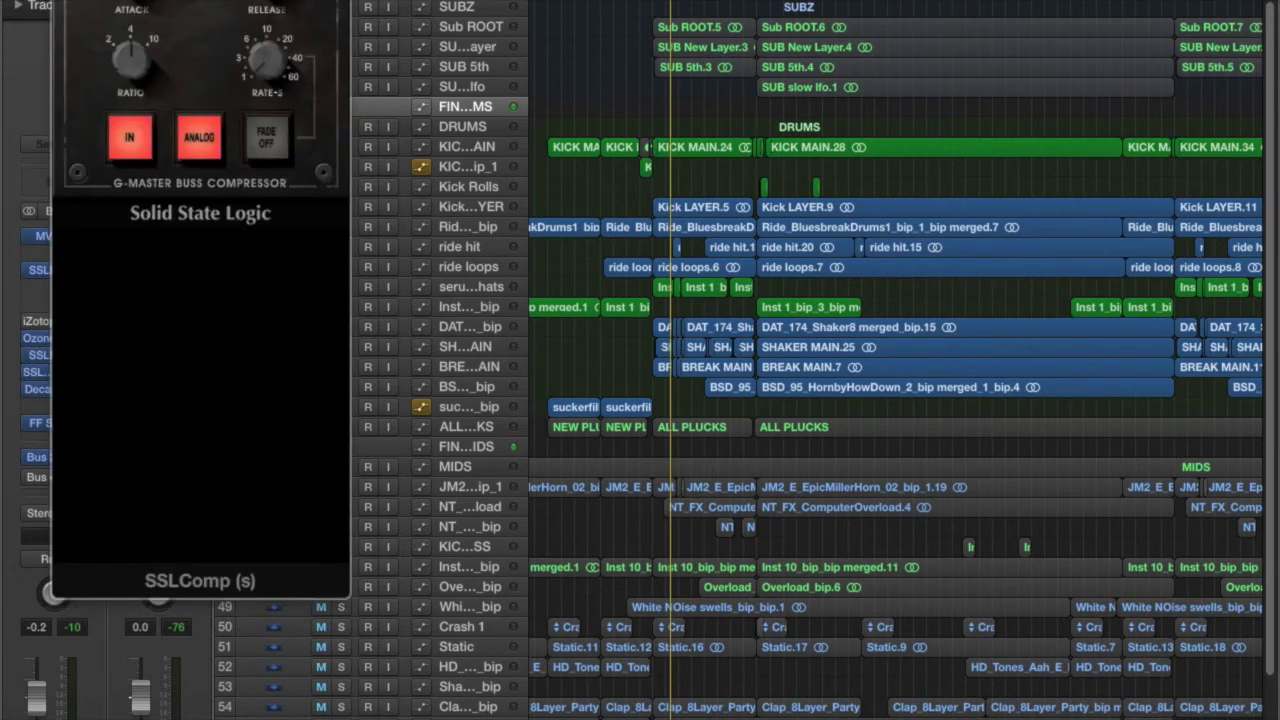
key("super+w")
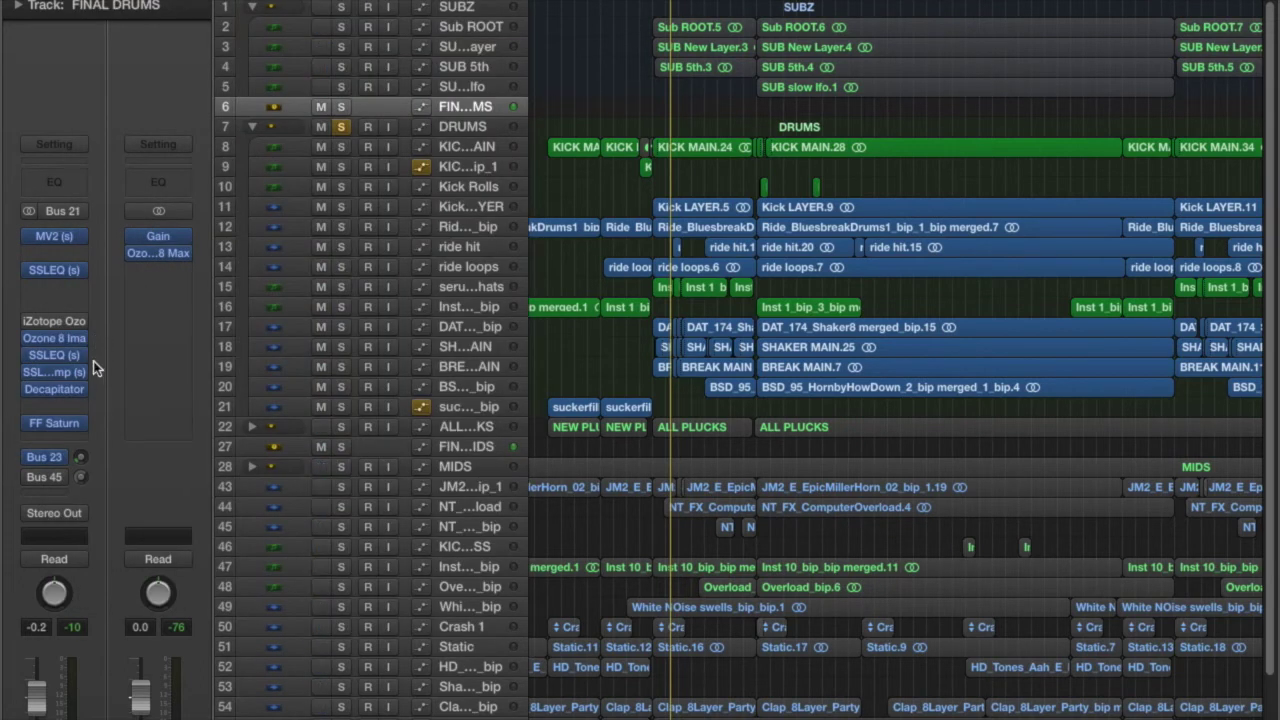
Examine the Decapitator's Punish, Drive and Mix settings on the FINAL DRUMS channel and close its window
mouse_move(66, 390)
left_click(54, 389)
left_click_drag(611, 38, 633, 34)
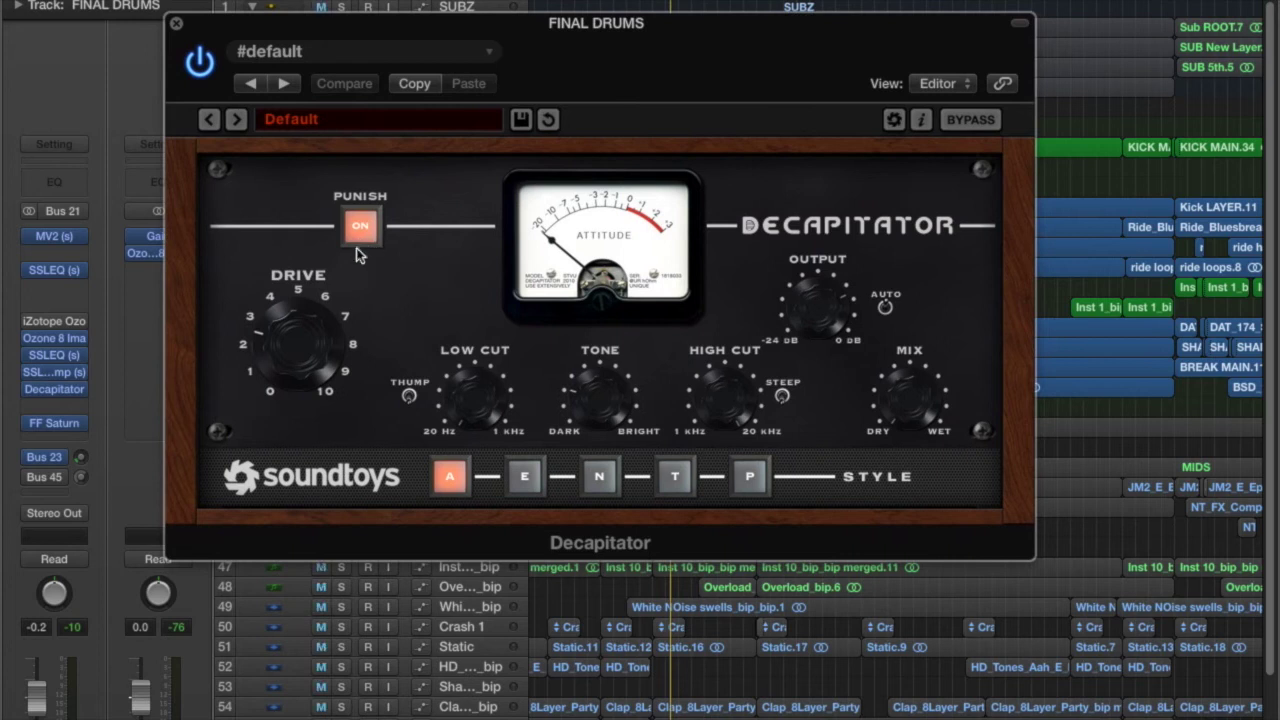
mouse_move(926, 394)
left_click(178, 24)
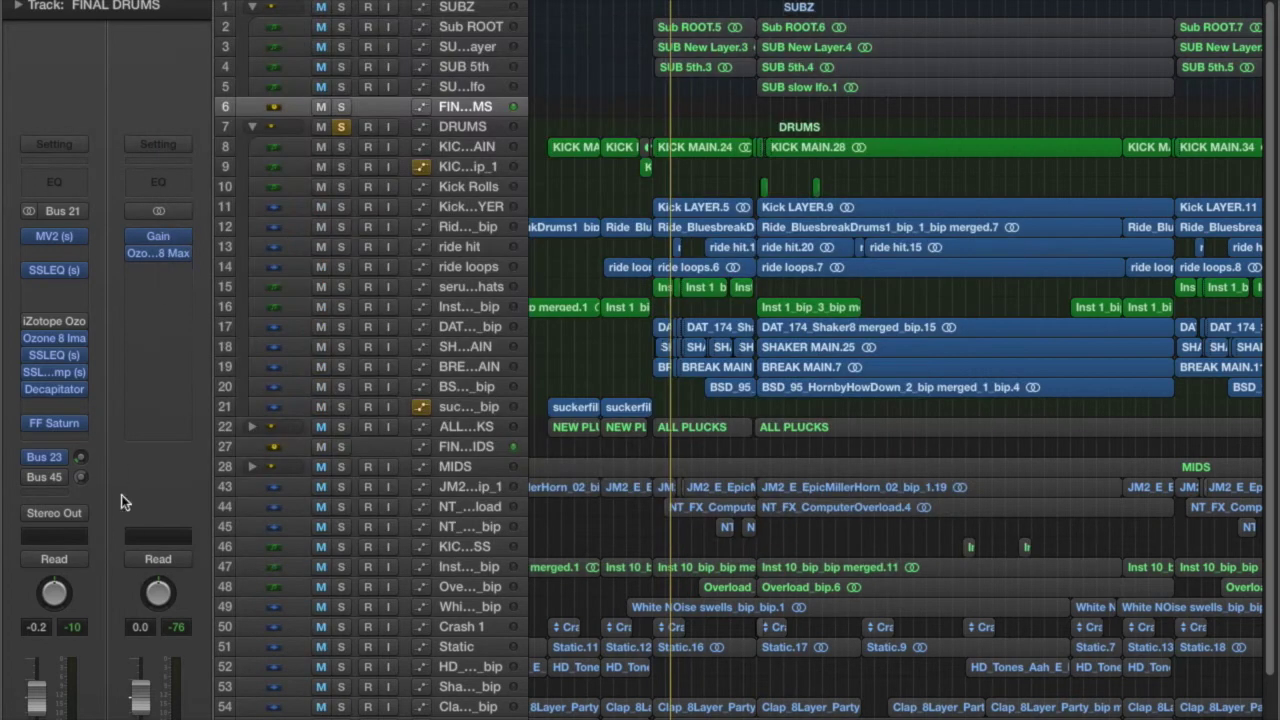
Examine the frequency bands, distortion style and overall mix of FF Saturn on the FINAL DRUMS channel and close its window
left_click(54, 423)
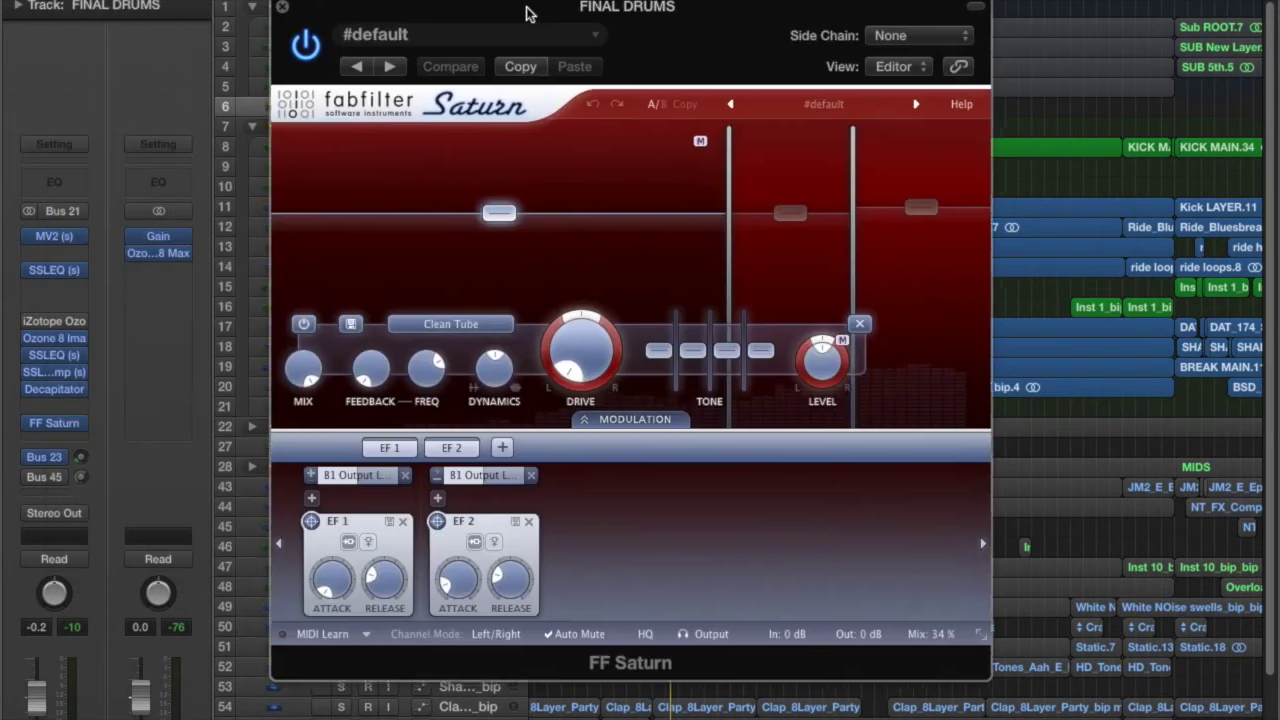
left_click_drag(527, 14, 531, 18)
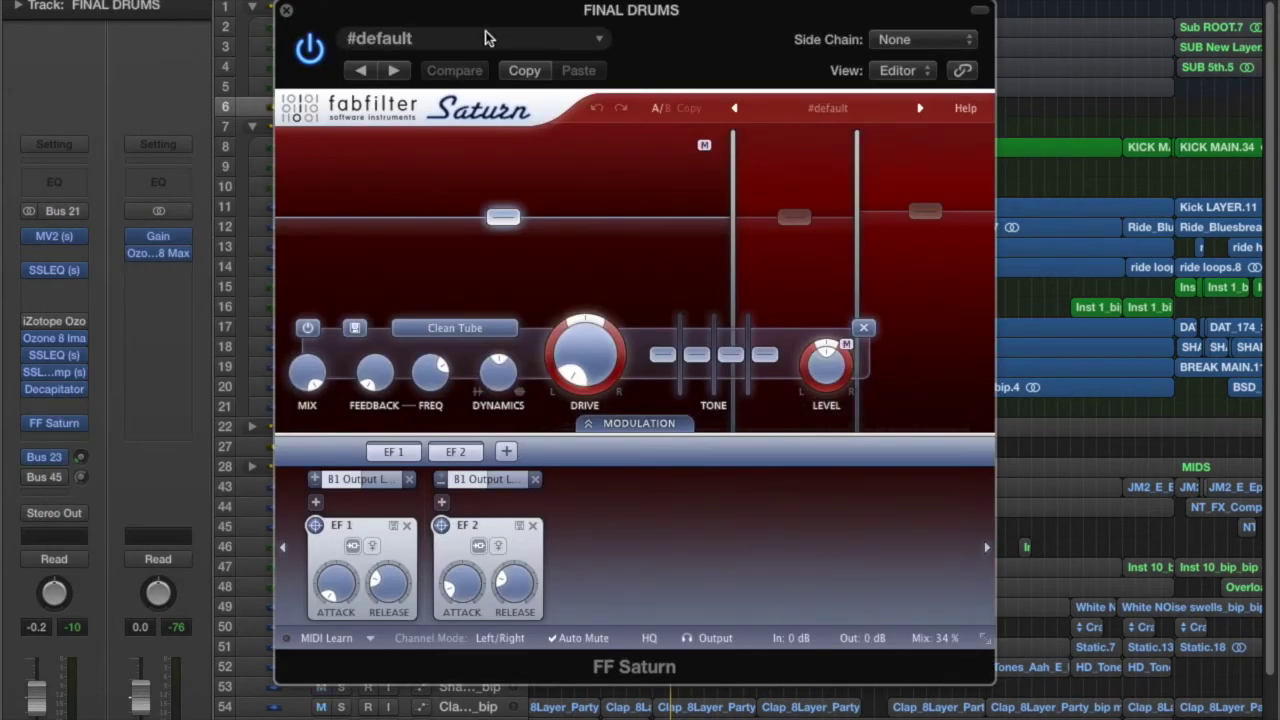
left_click(794, 216)
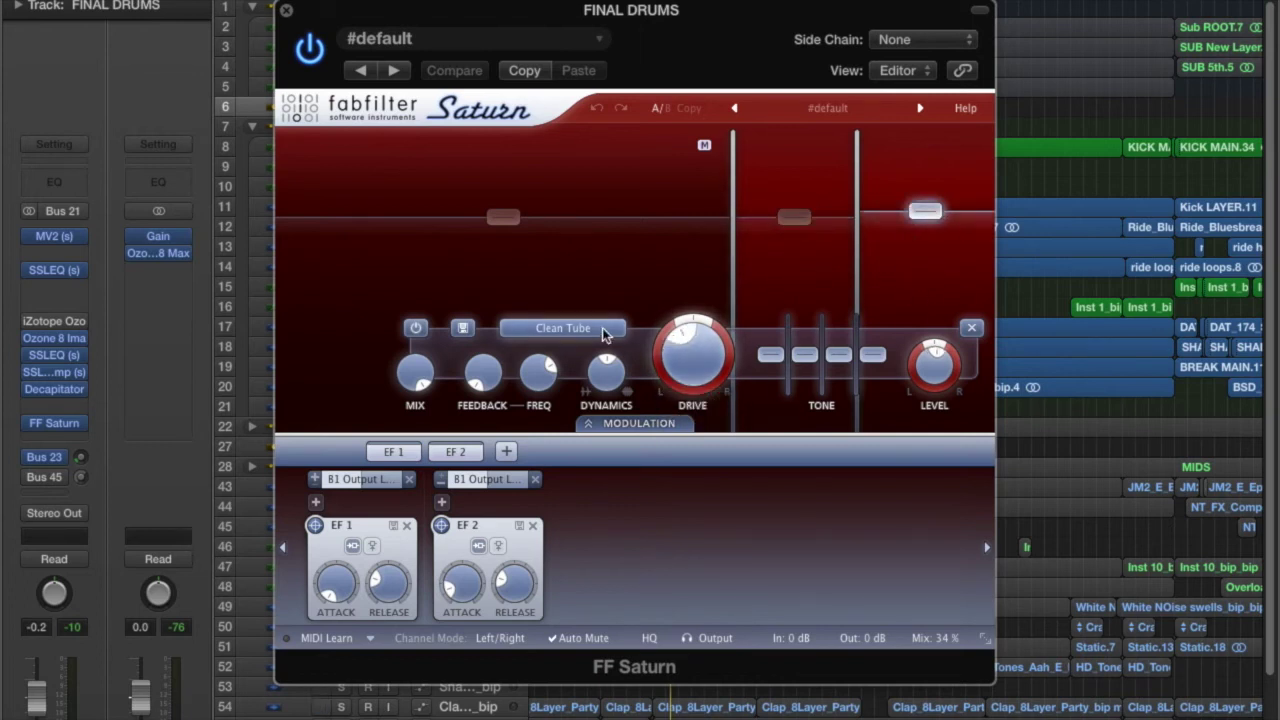
mouse_move(937, 617)
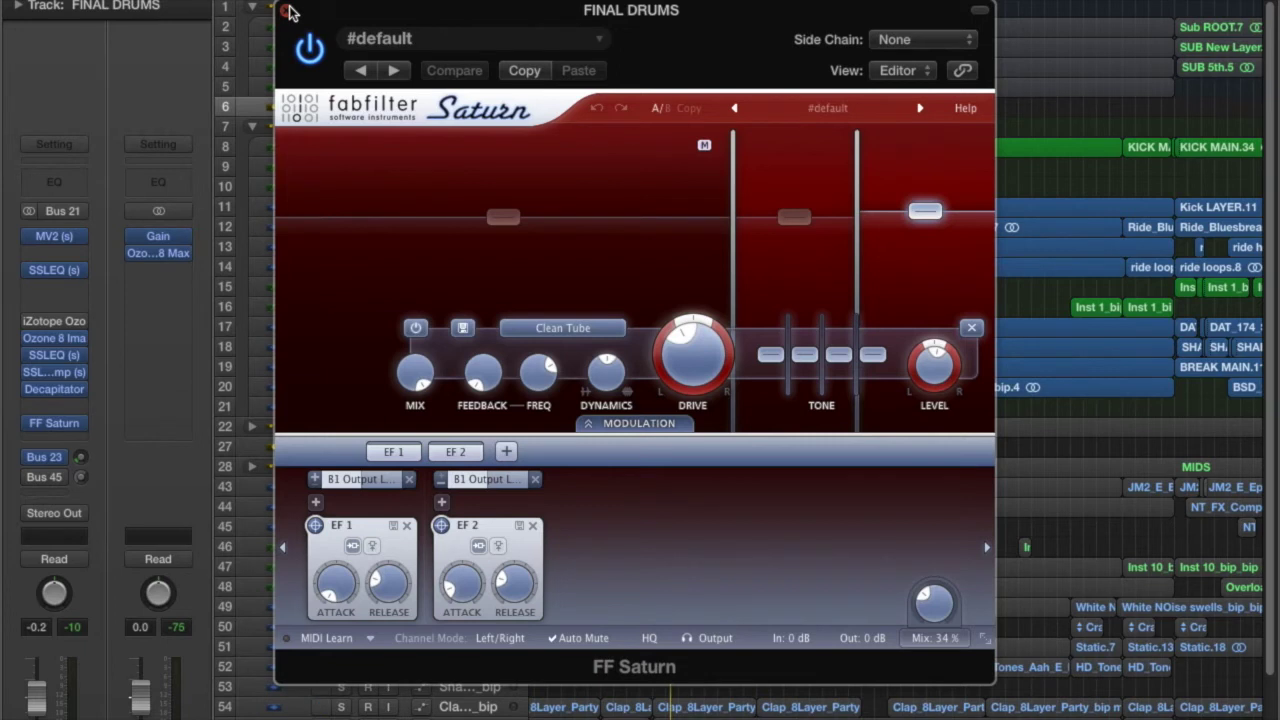
left_click(287, 10)
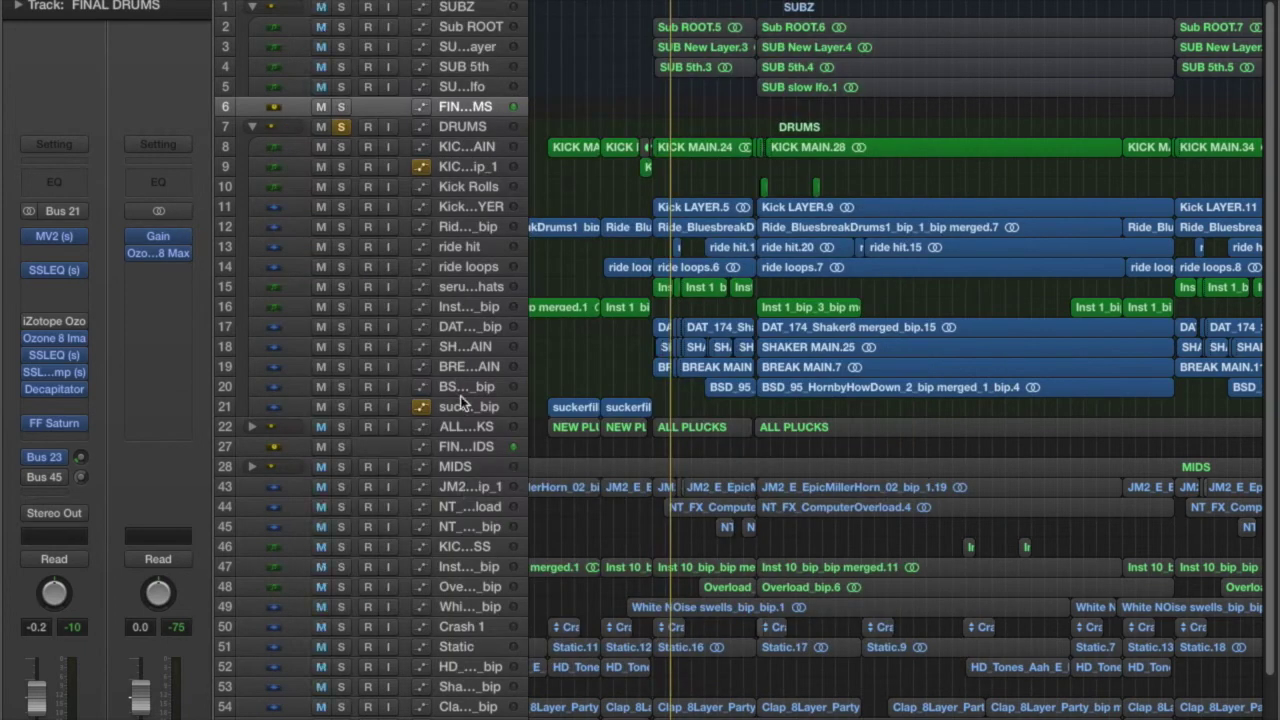
Clear the solo on the DRUMS stack, and expand and solo the MIDS stack
left_click(343, 127)
scroll(464, 545, "down", 5)
left_click(253, 321)
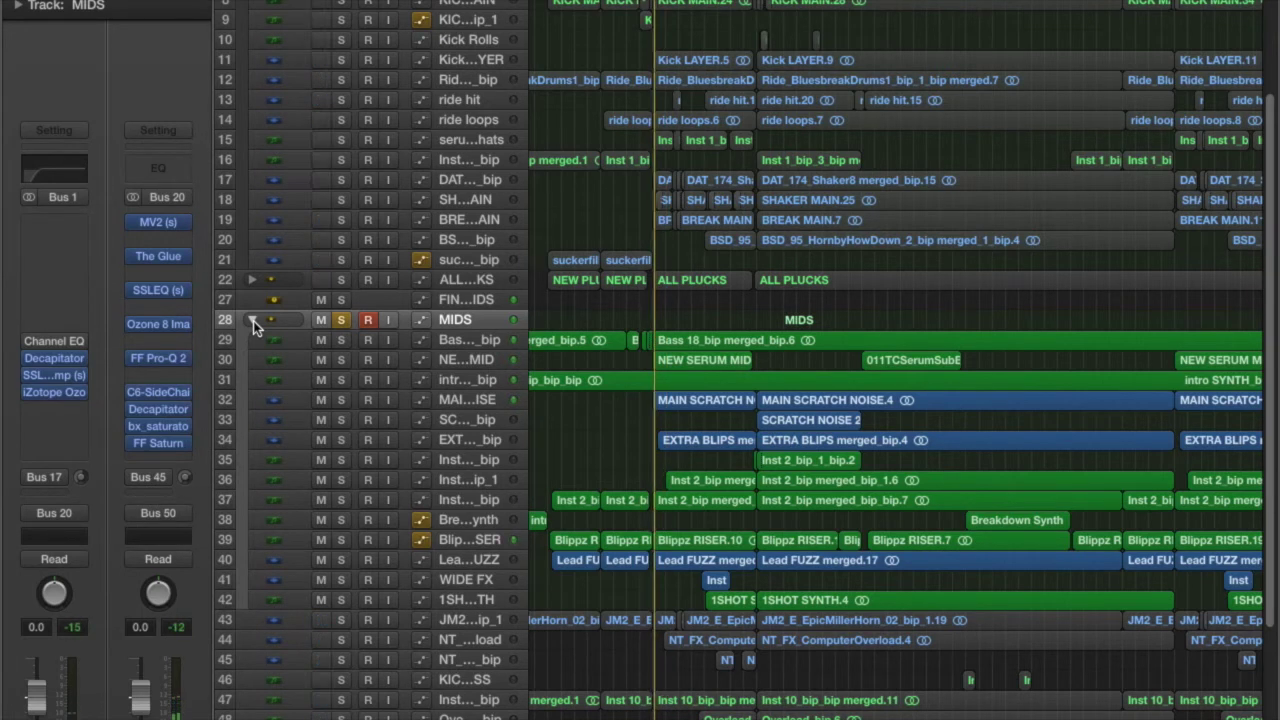
left_click(341, 319)
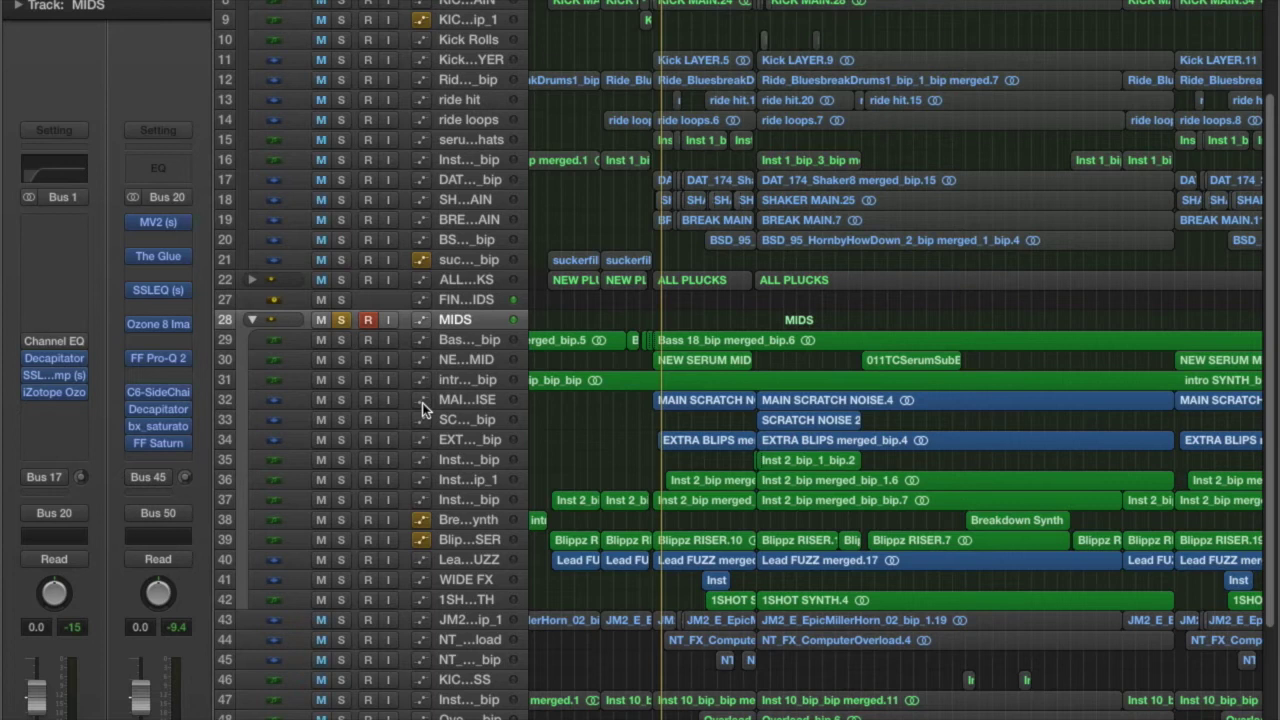
Show the FINAL MIDS channel strip, and solo and expand the ALL PLUCKS stack instead of MIDS
key("Up")
scroll(445, 397, "up", 5)
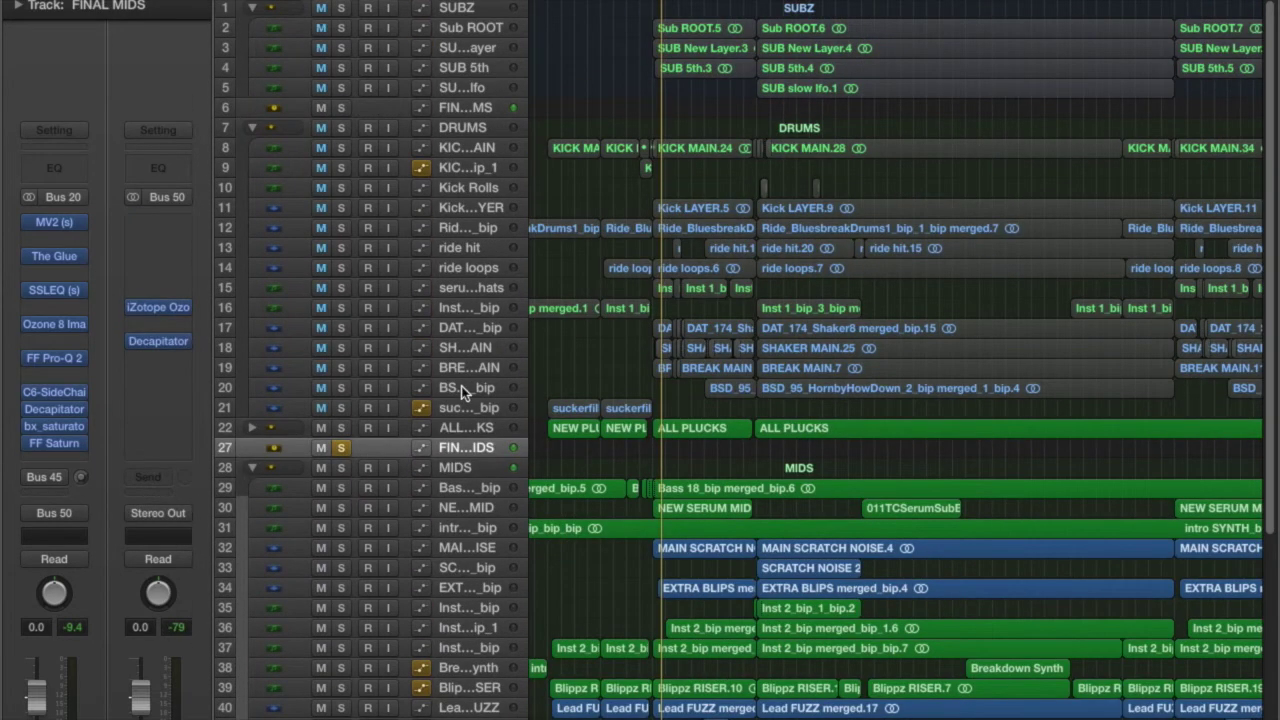
double_click(343, 434)
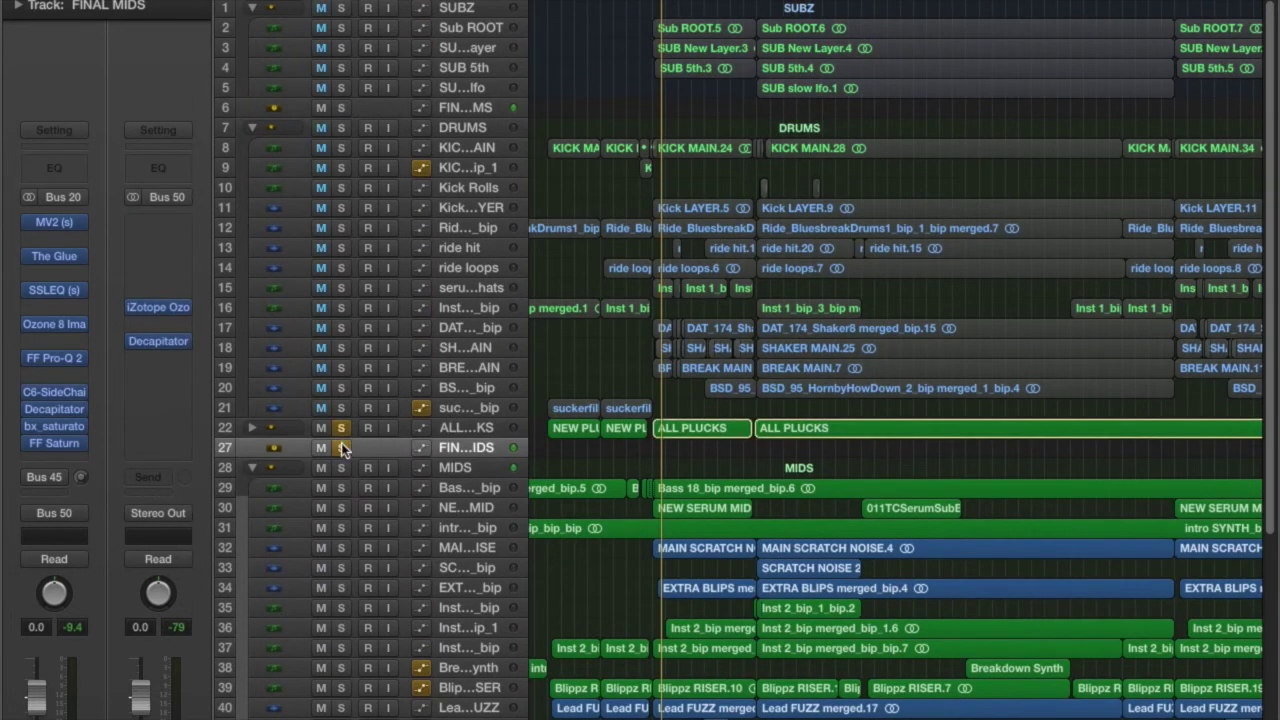
key("super+Right")
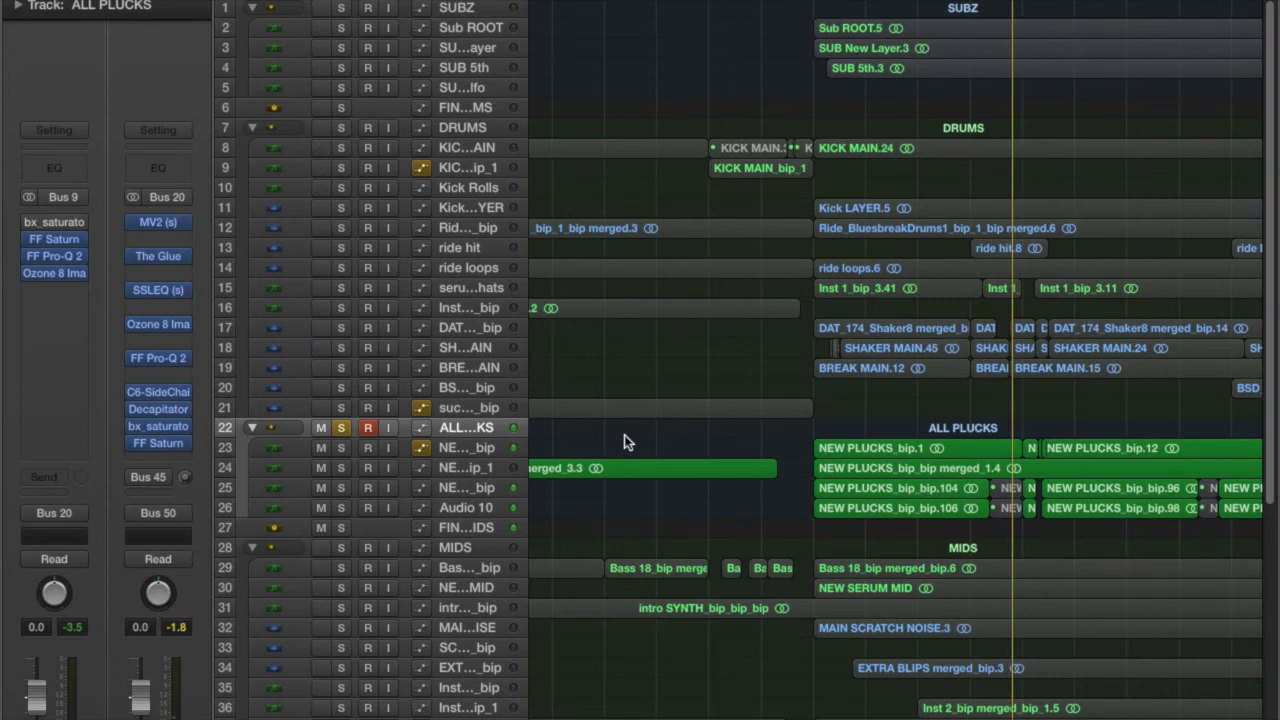
Compare the channel strips of the first two tracks inside the ALL PLUCKS stack
left_click(468, 446)
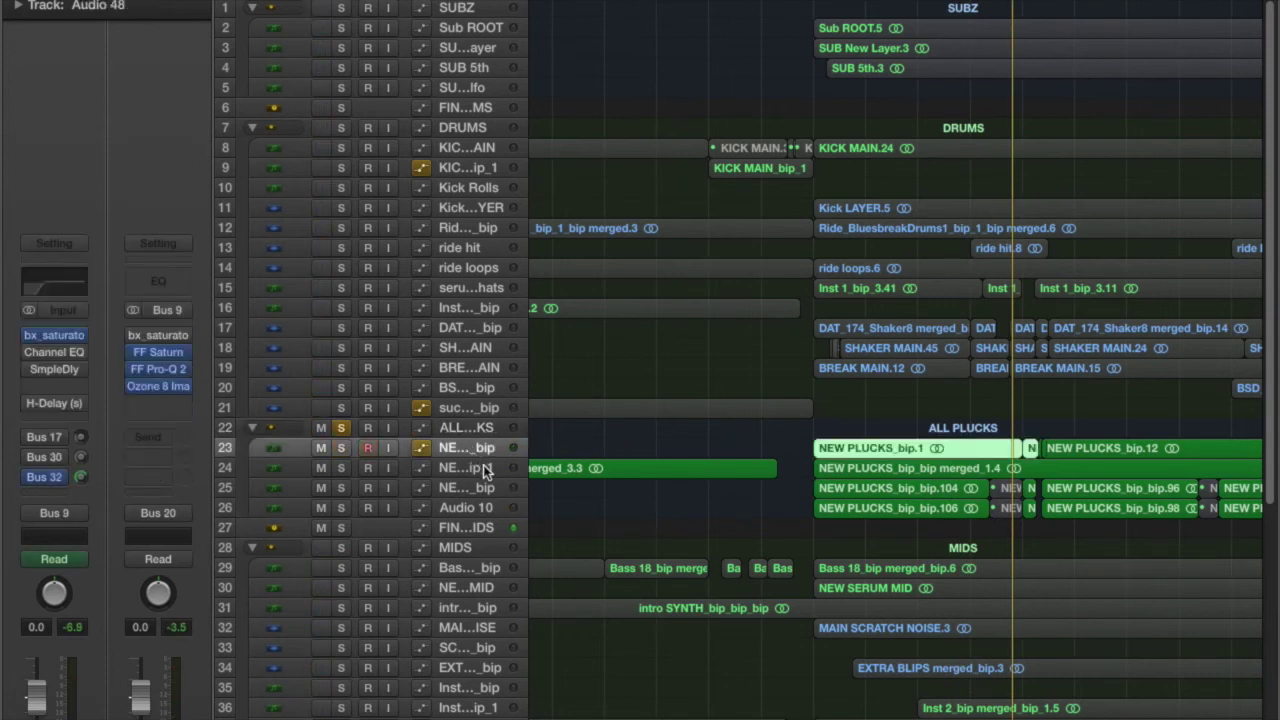
left_click(483, 465)
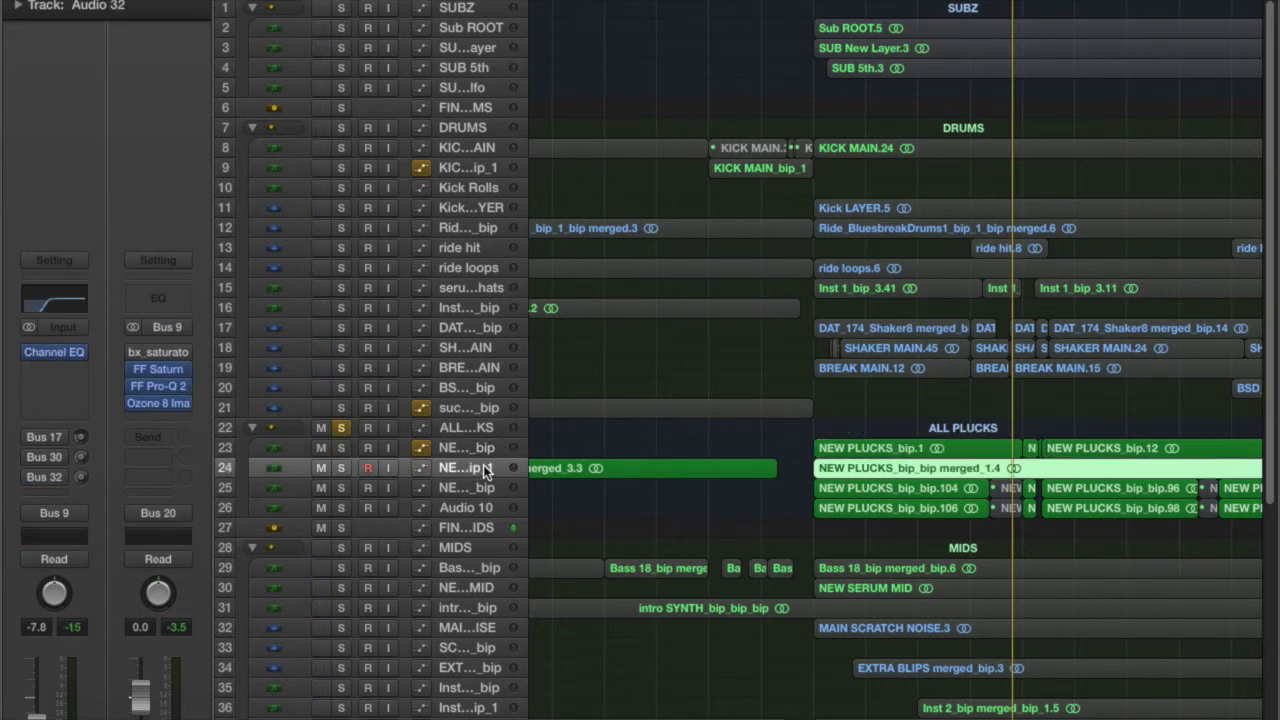
left_click(474, 450)
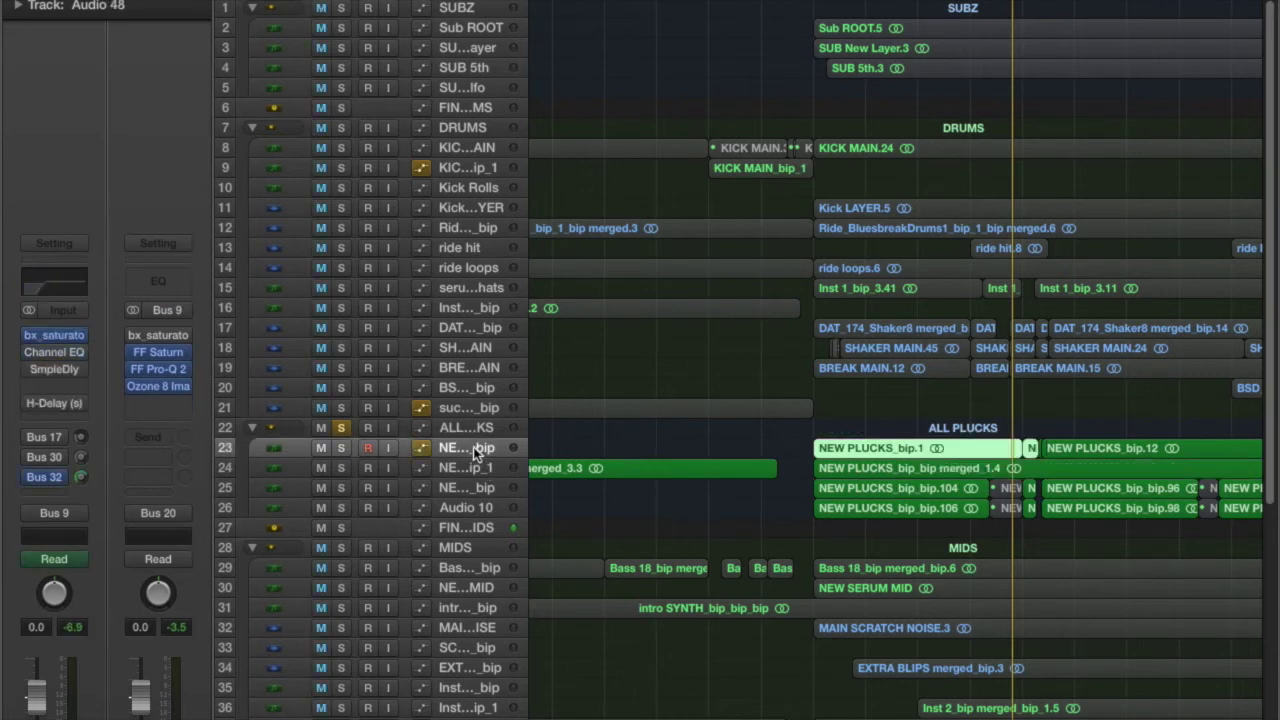
Enlarge the NEW PLUCKS_bip, NEW PLUCKS_bip_bip and Audio 10 tracks individually to examine their waveforms up close
key("ctrl+z")
key("Down")
key("Down")
key("ctrl+z")
key("Down")
key("ctrl+z")
key("super+Right")
key("super+Right")
key("super+Right")
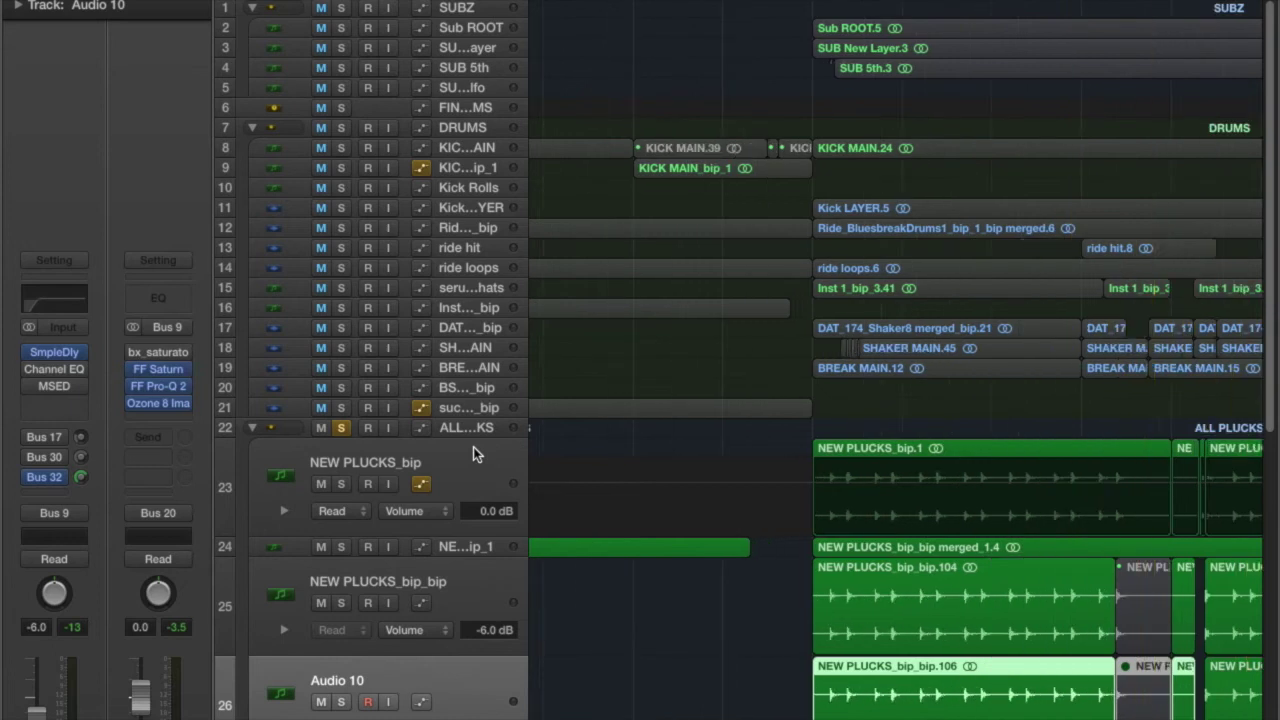
Hide the track automation and show the channel strip of the NEW PLUCKS_bip track
left_click(474, 449)
key("a")
scroll(490, 440, "down", 1)
scroll(481, 427, "right", 2)
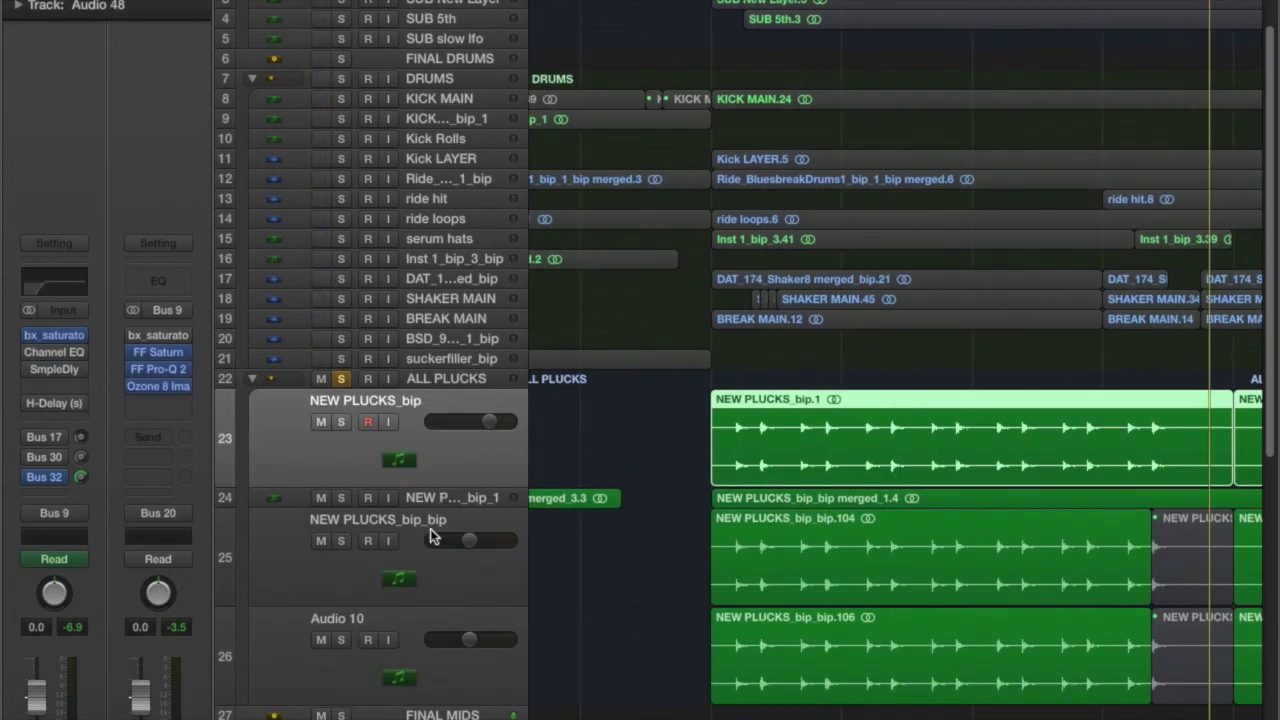
Compare the Sample Delay settings on the NEW PLUCKS_bip_bip and Audio 10 tracks, closing each plug-in window after viewing
left_click(405, 577)
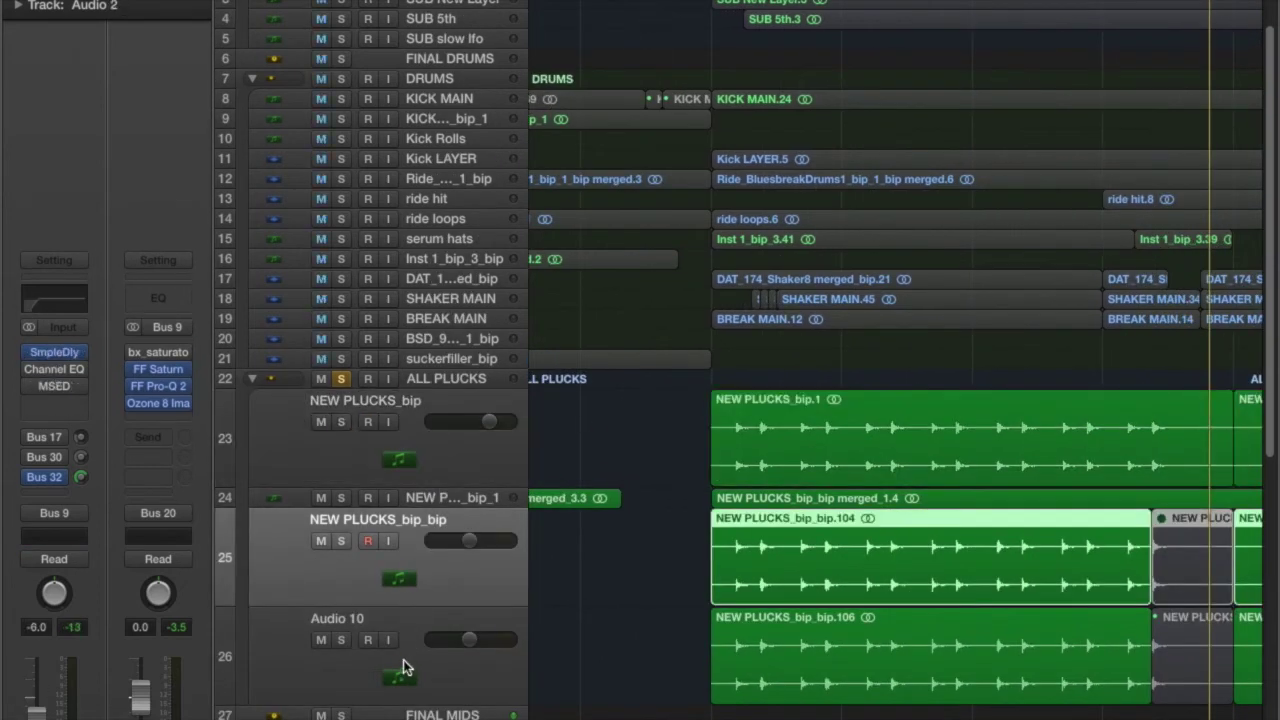
left_click(56, 357)
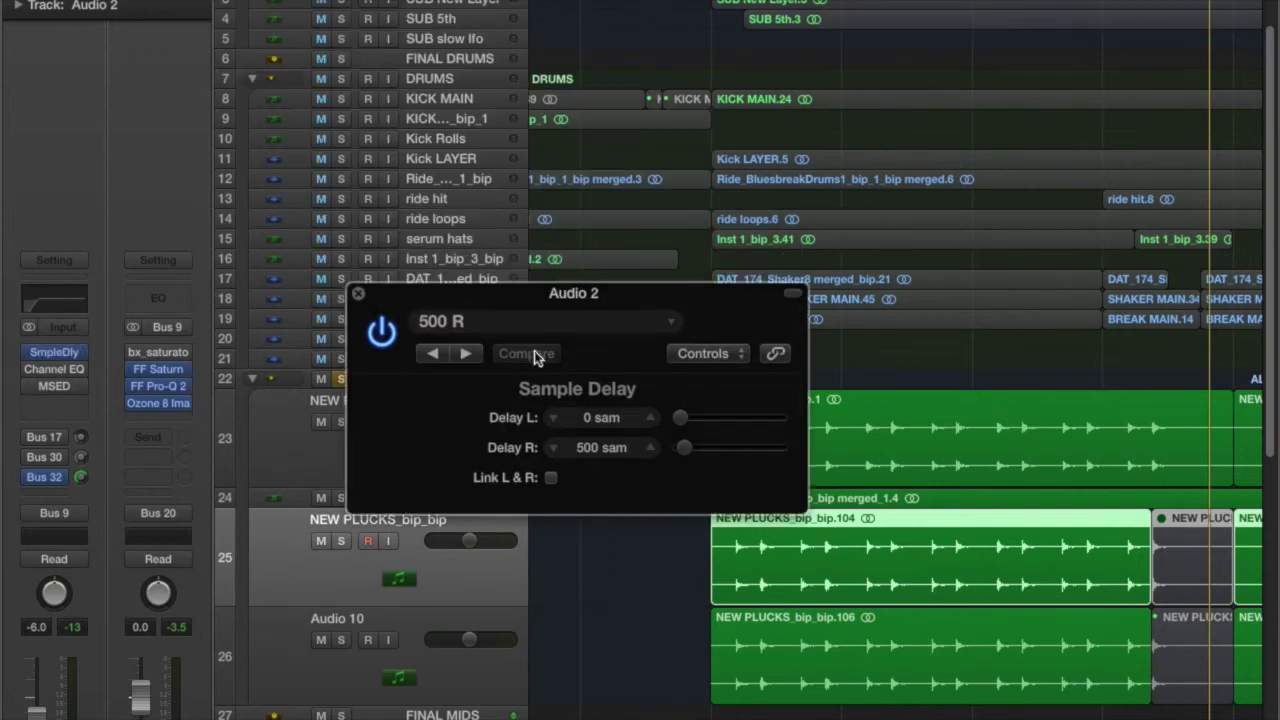
left_click(359, 294)
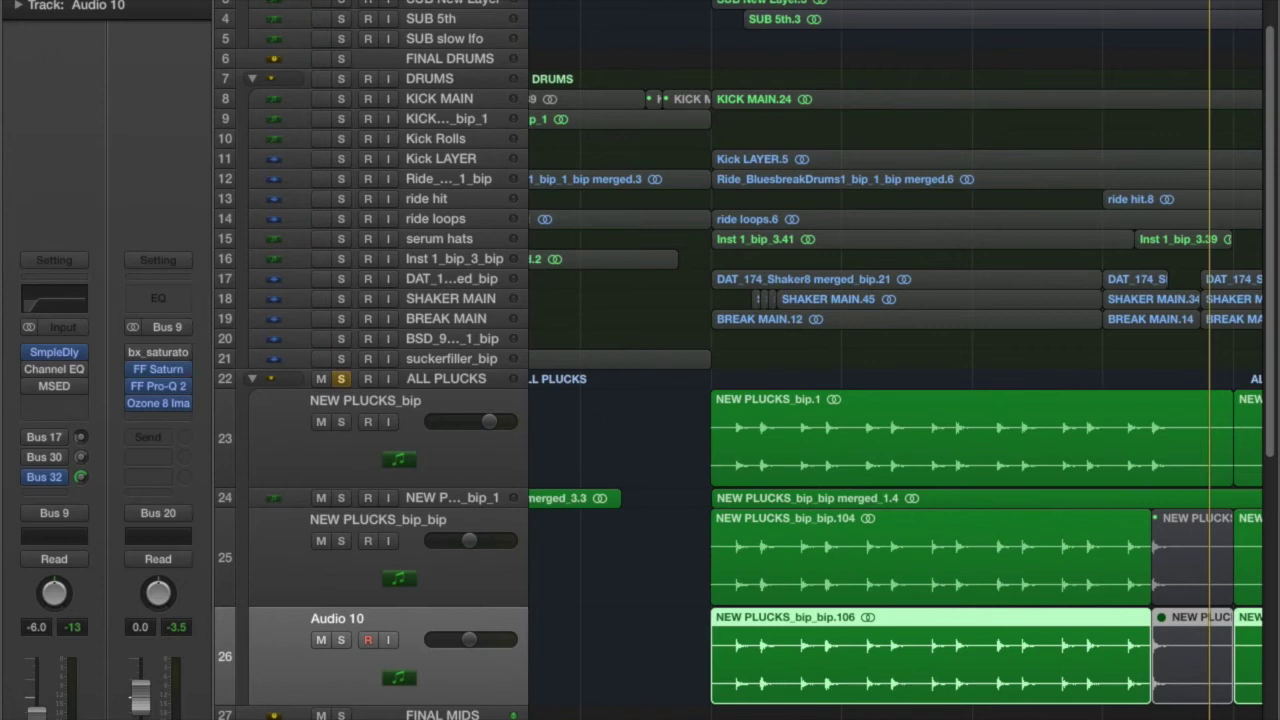
left_click(54, 352)
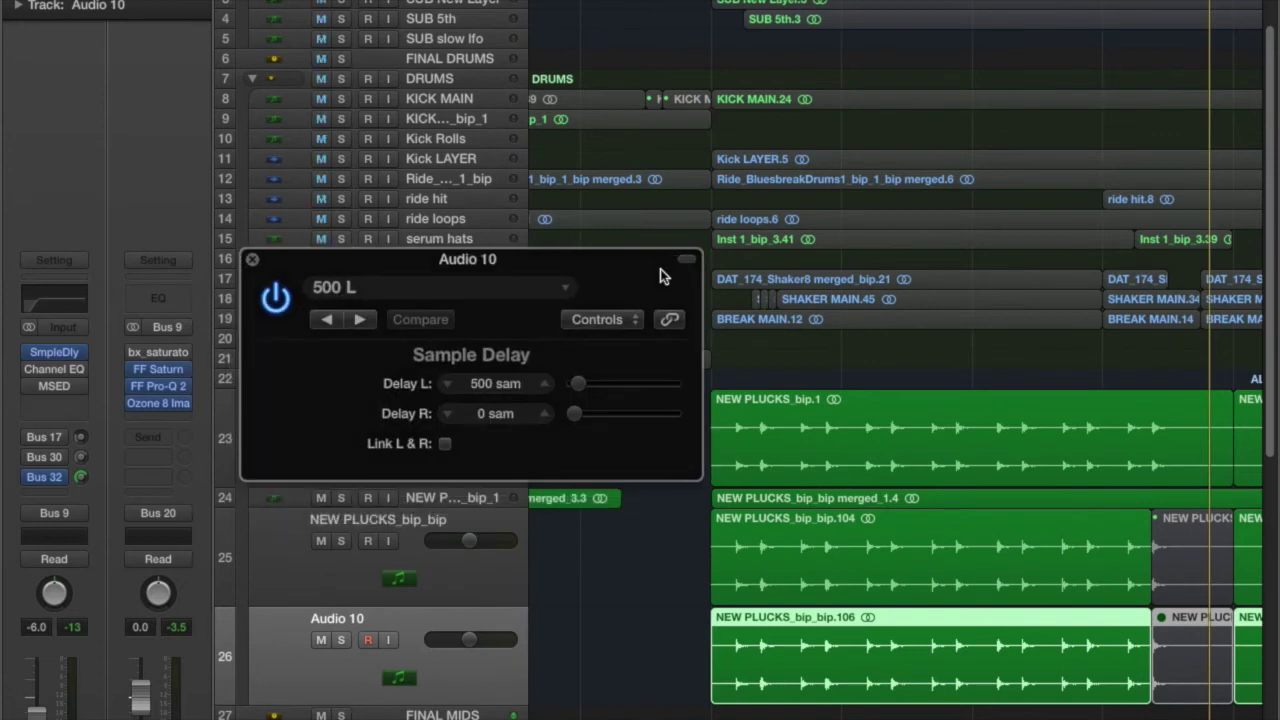
left_click(251, 259)
Enlarge the NEW PLUCKS_bip_bip_1 track for the plucks audition, and stop playback with the ALL PLUCKS solo cleared
left_click(444, 498)
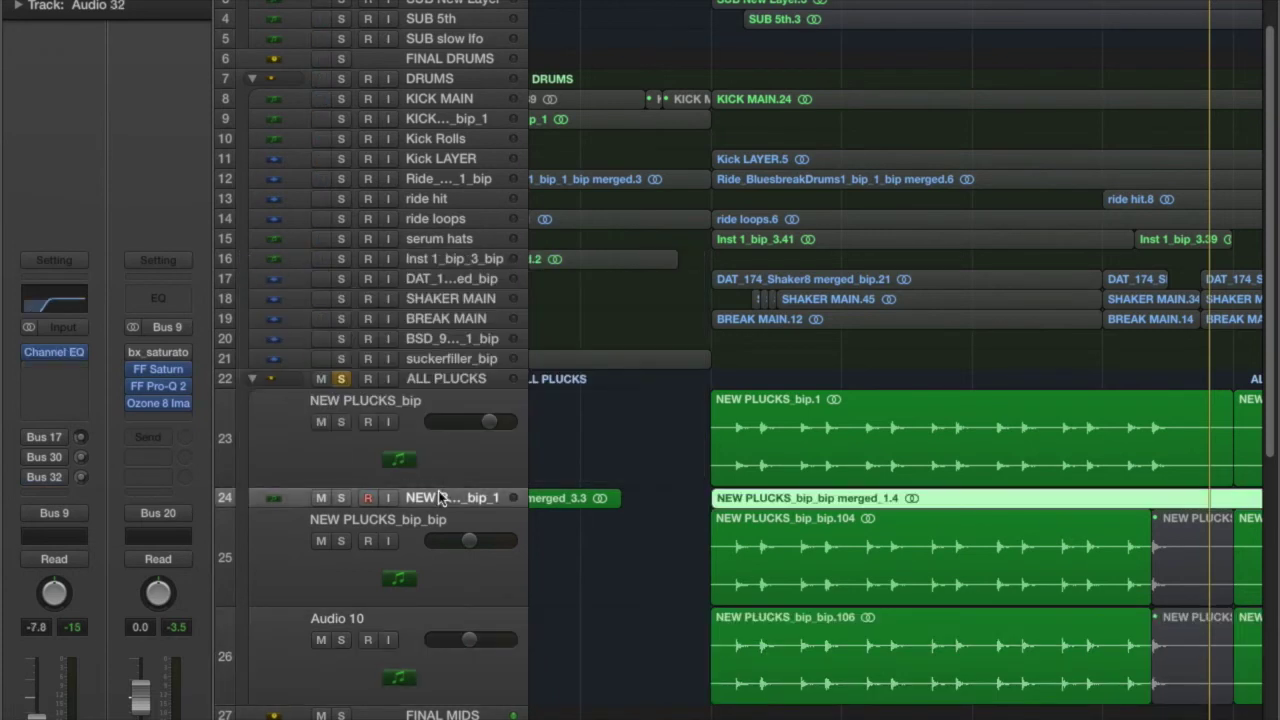
scroll(594, 556, "right", 3)
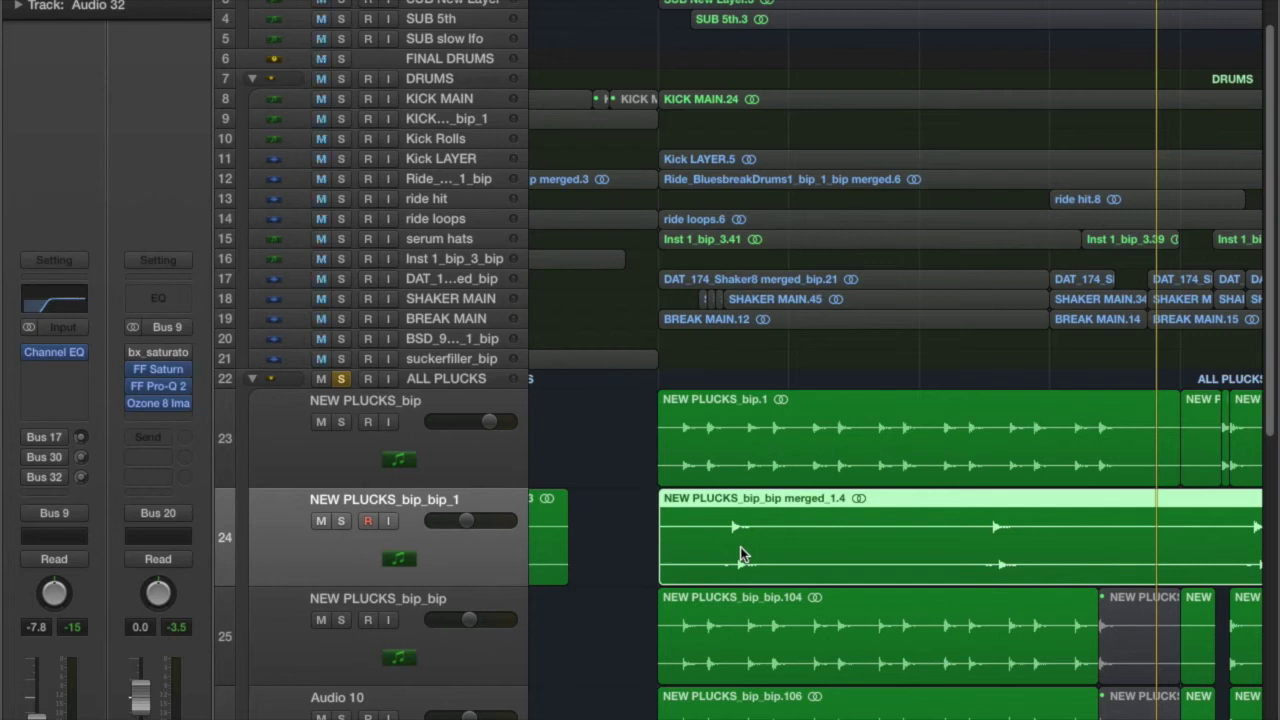
scroll(740, 547, "down", 1)
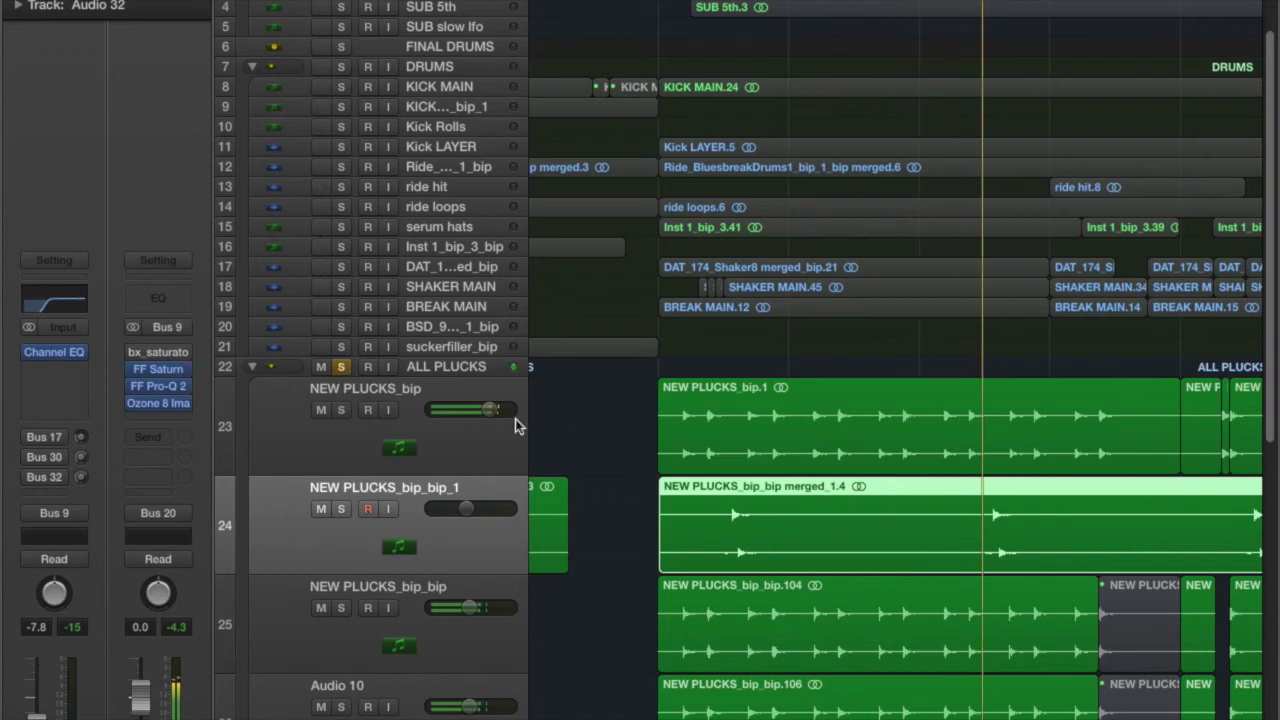
scroll(488, 587, "down", 5)
key("space")
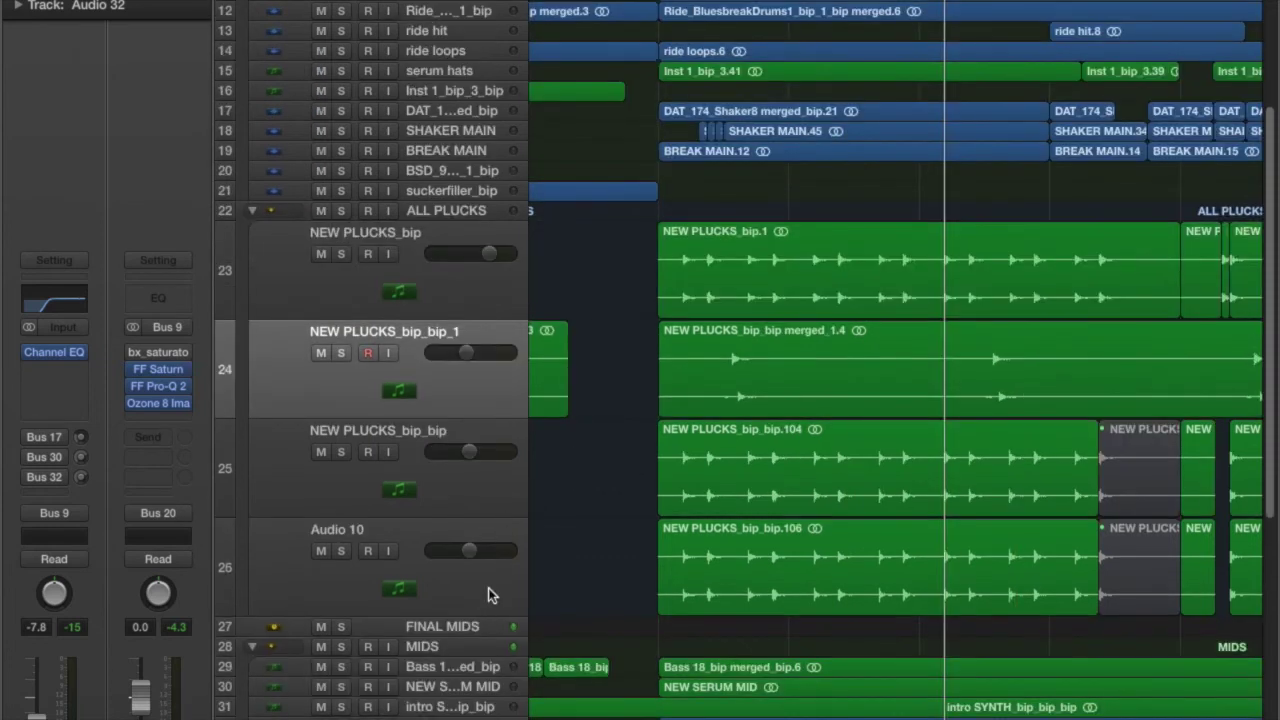
Show the FINAL MIDS channel strip and examine its FF Pro-Q 2 low-cut curve
left_click(480, 626)
scroll(350, 630, "down", 1)
scroll(350, 630, "down", 15)
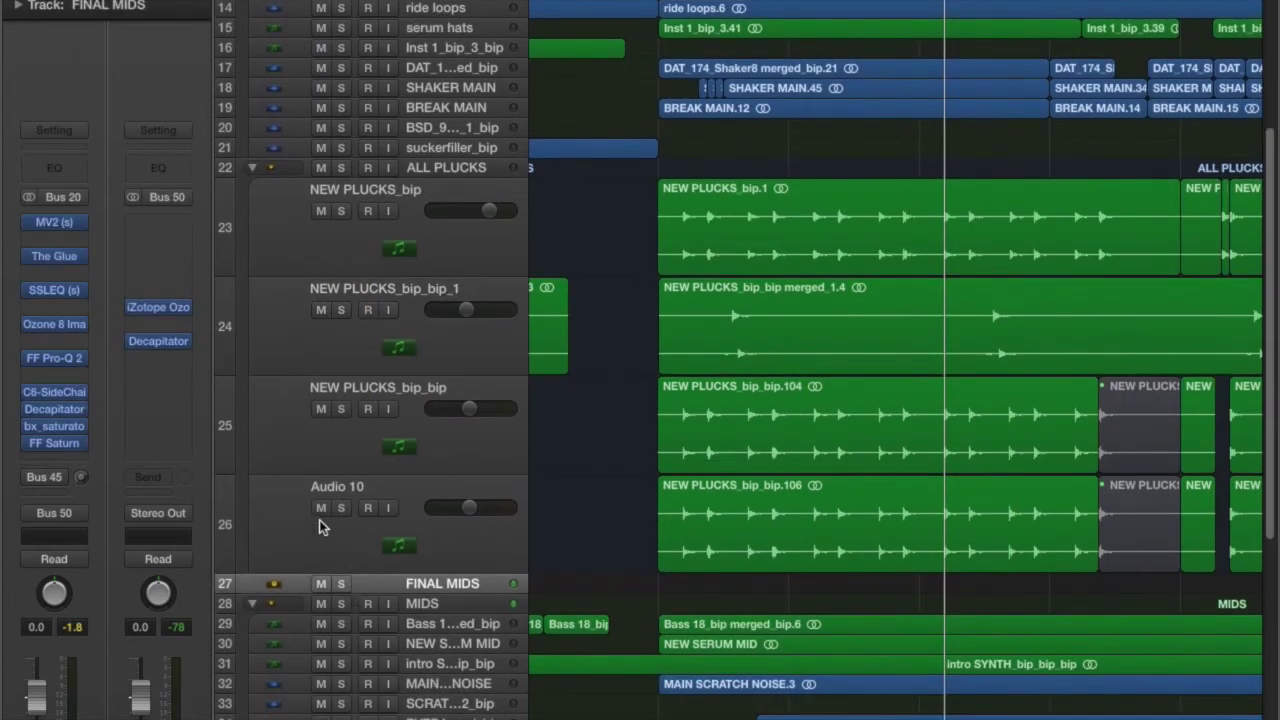
scroll(367, 501, "up", 20)
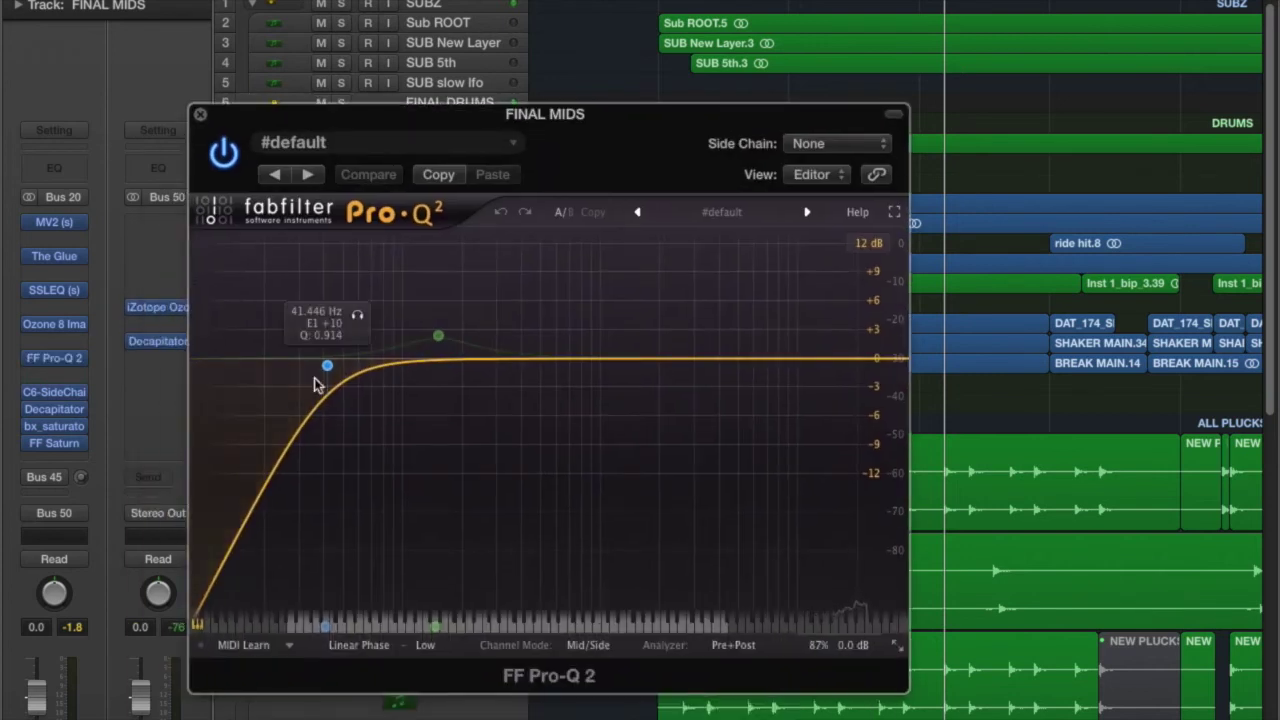
left_click(200, 114)
Open the C6-SideChain plug-in on FINAL MIDS, switch it to the Editor view and review its band settings
left_click(54, 391)
left_click(440, 12)
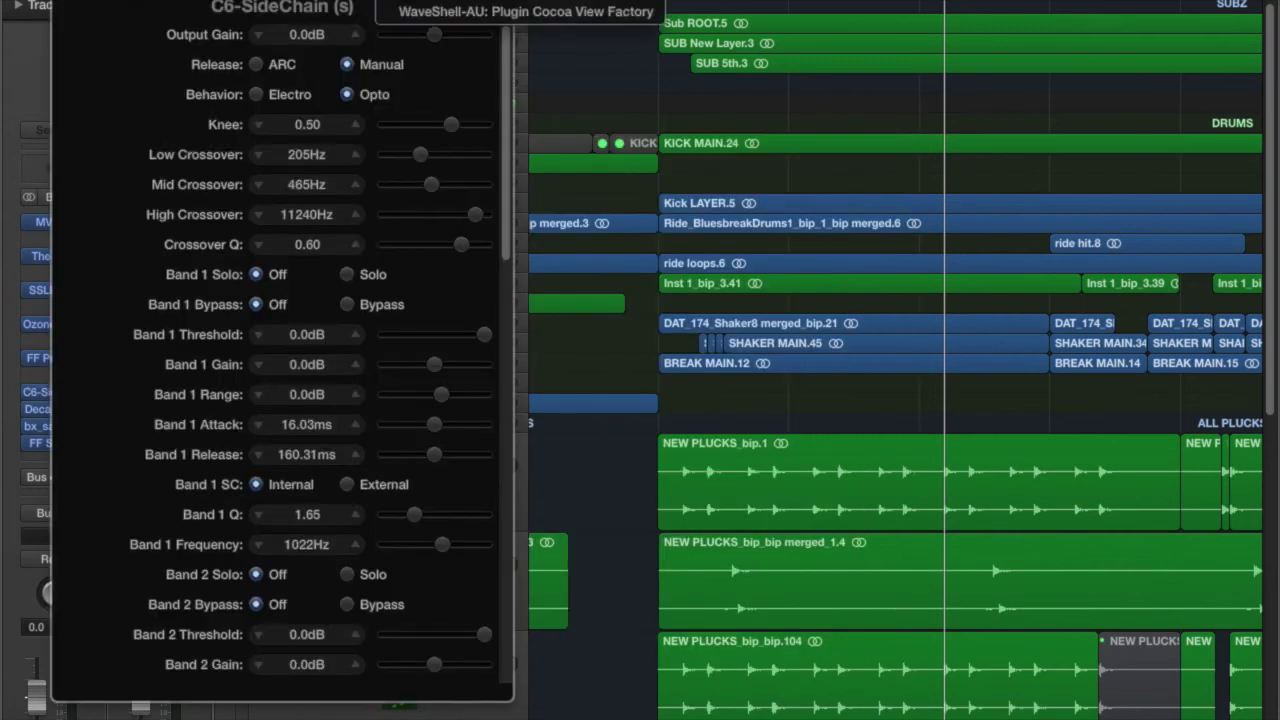
left_click(445, 14)
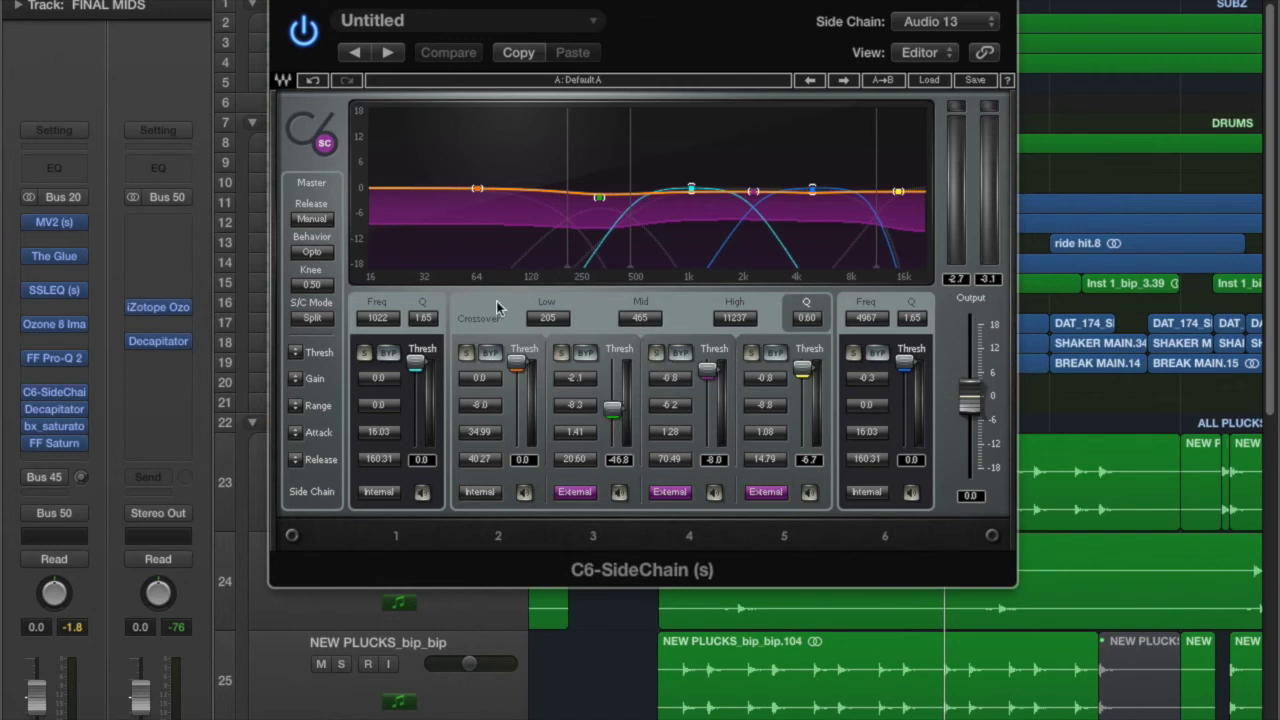
key("super+w")
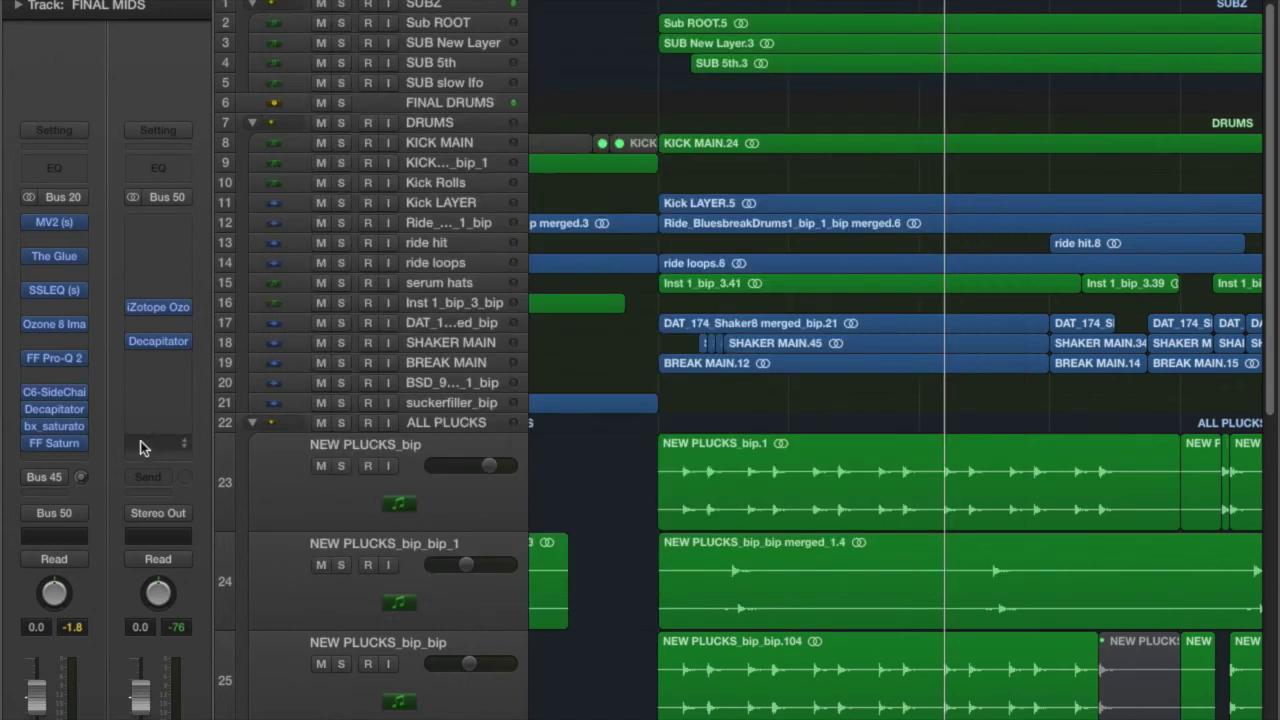
Review the Decapitator settings on the FINAL MIDS bus, including its Mix amount, and close the plug-in
left_click(62, 415)
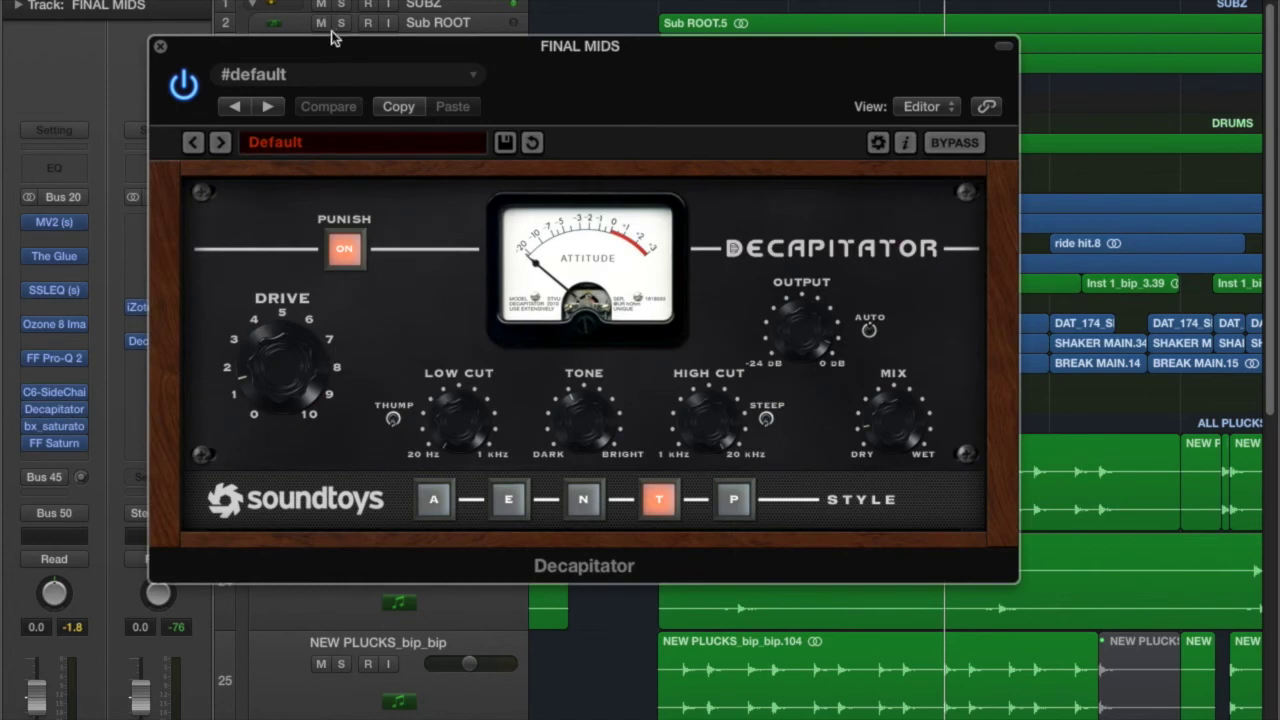
mouse_move(895, 403)
left_click(160, 46)
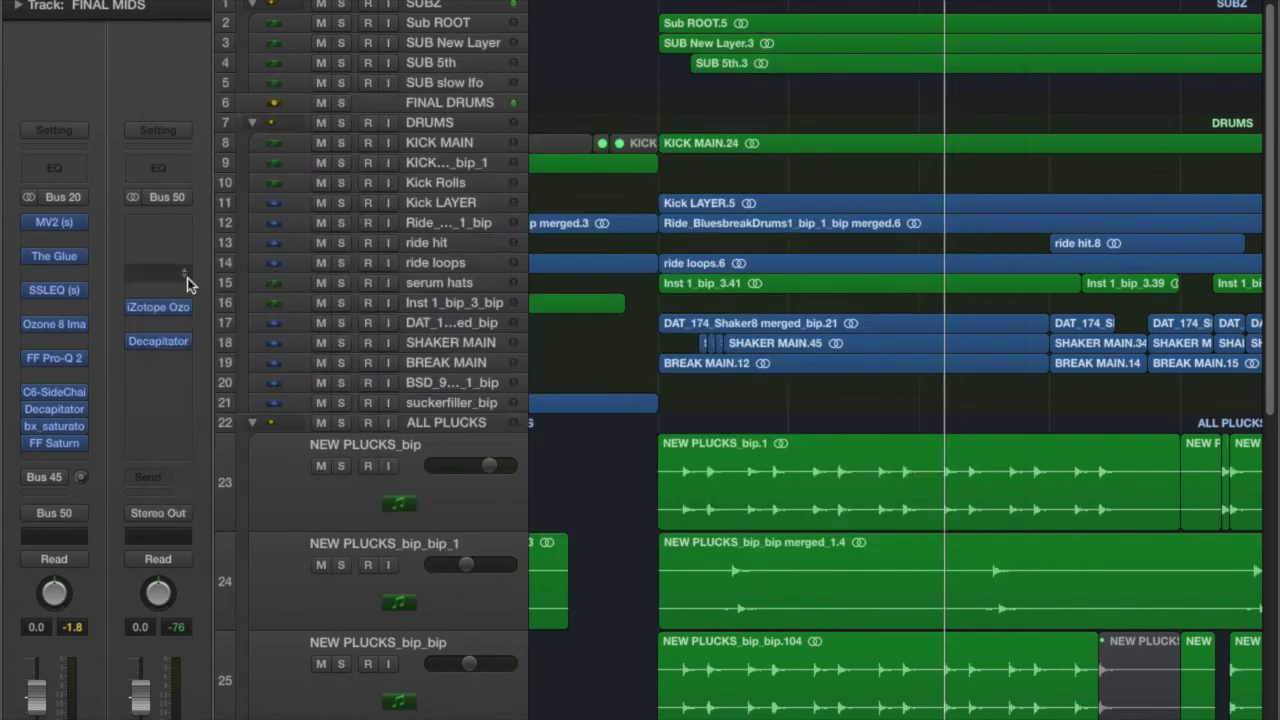
Inspect the bx_saturator V2 and FF Saturn settings on the FINAL MIDS bus, including Saturn's overall mix
left_click(54, 426)
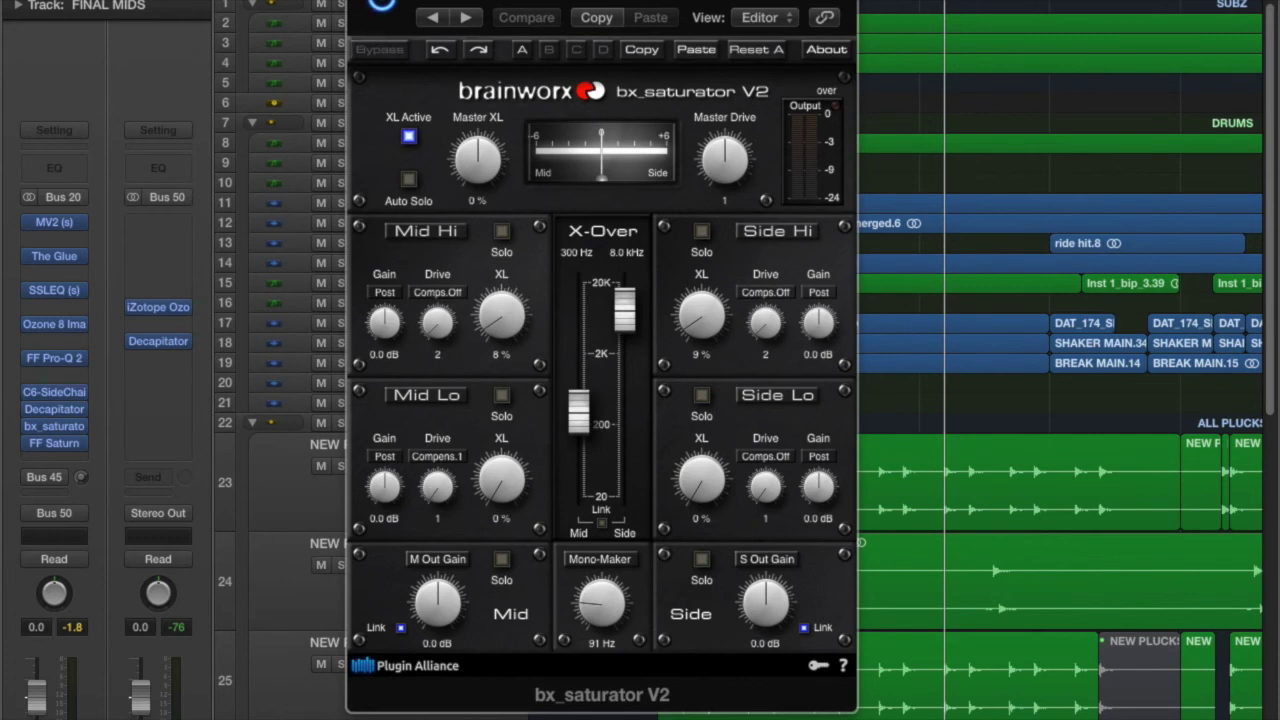
key("super+w")
left_click(58, 446)
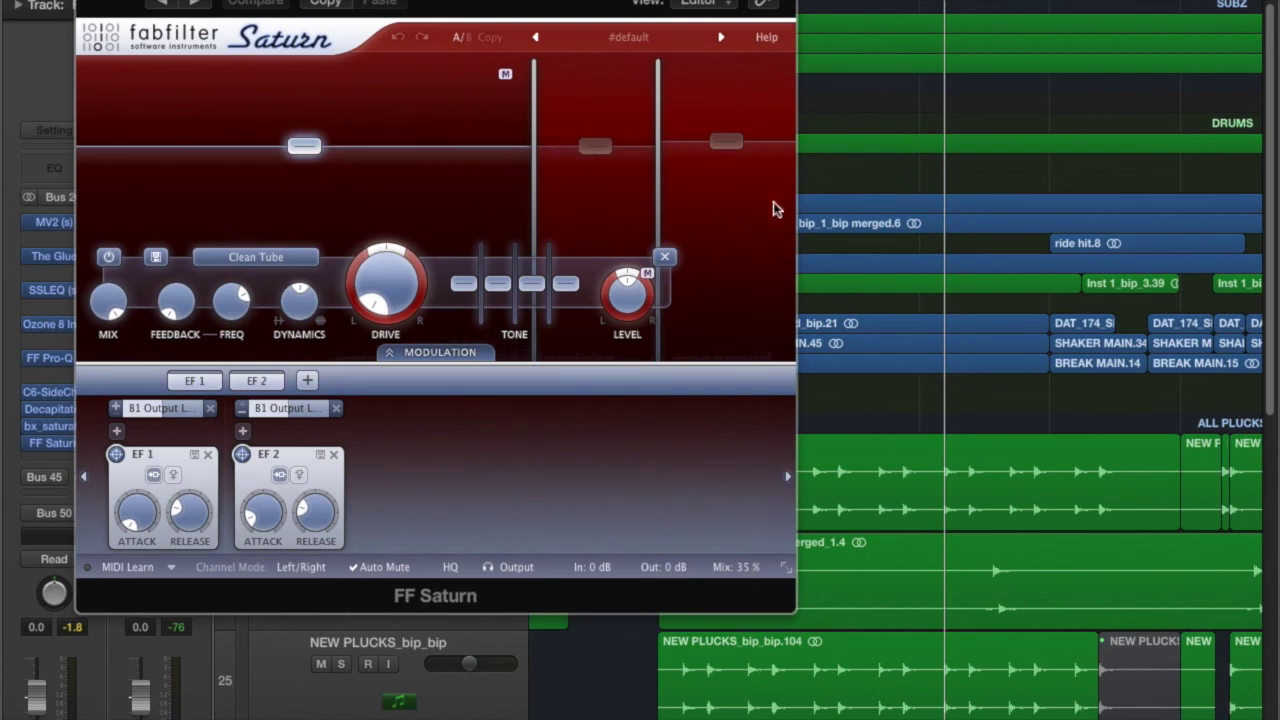
mouse_move(733, 565)
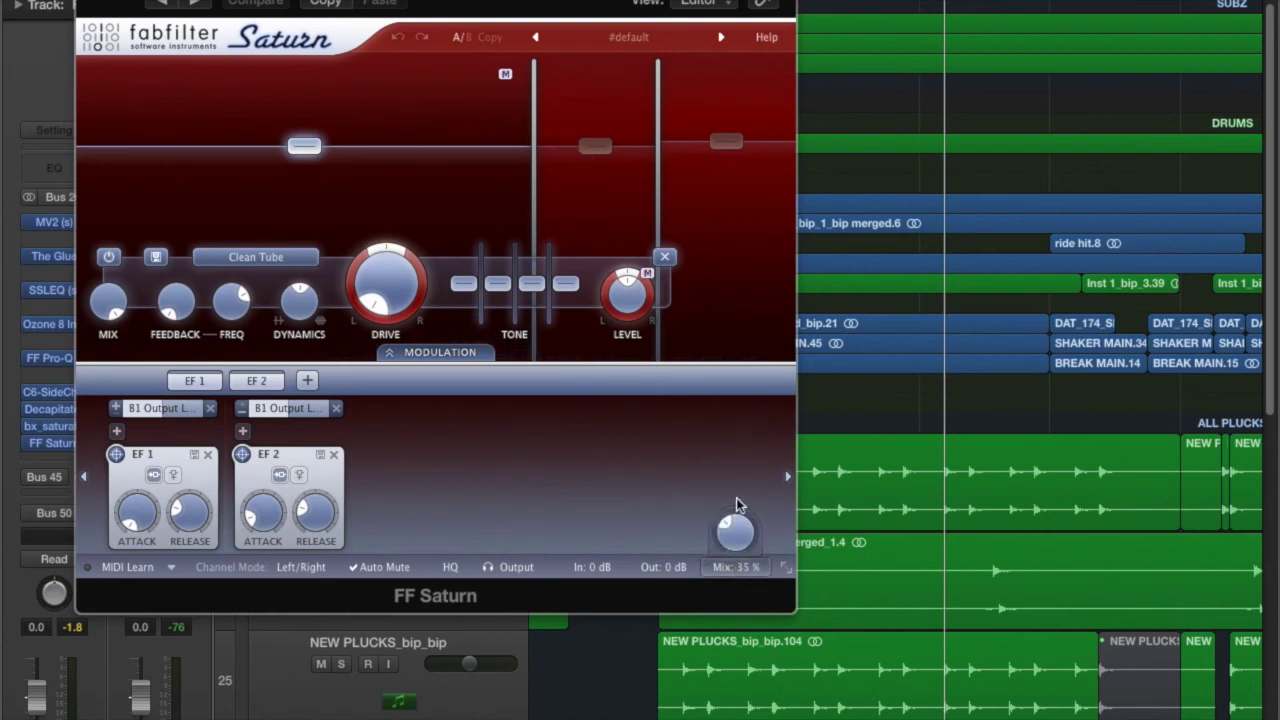
key("super+w")
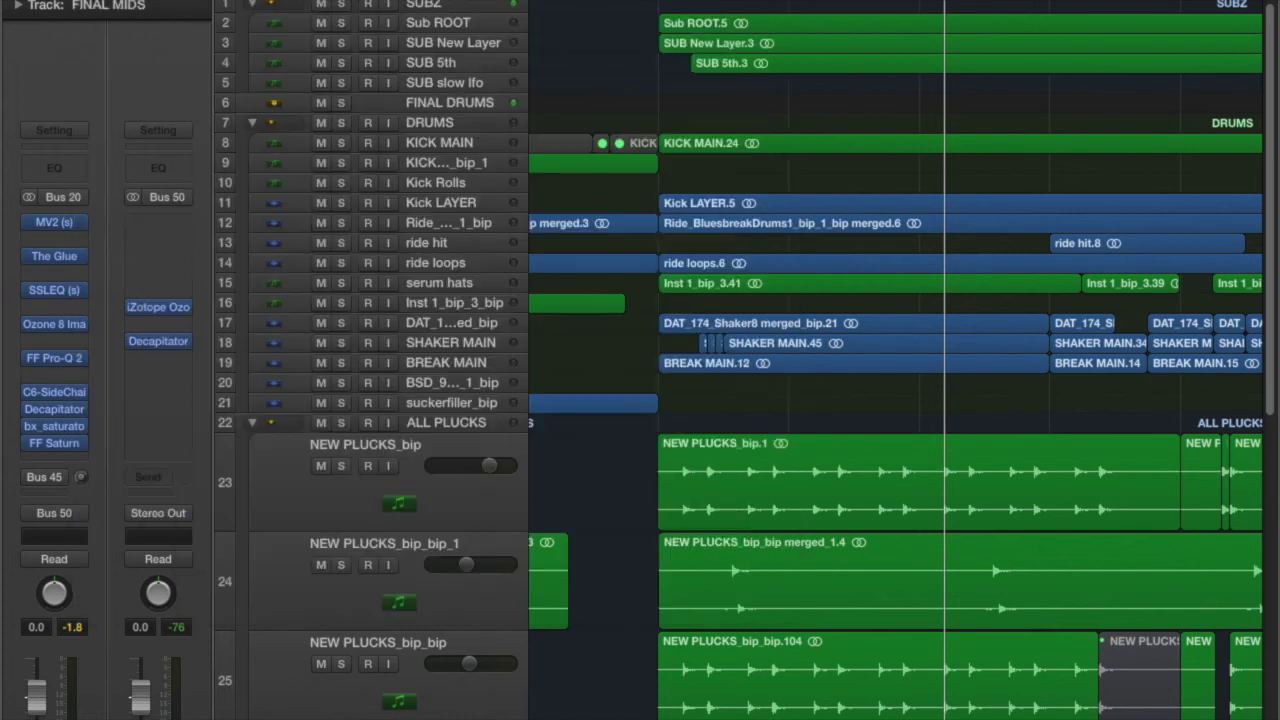
Look over the remaining tracks and compare the channel strips of Audio 10, ALL PLUCKS and FINAL MIDS
scroll(403, 558, "down", 6)
scroll(410, 561, "down", 10)
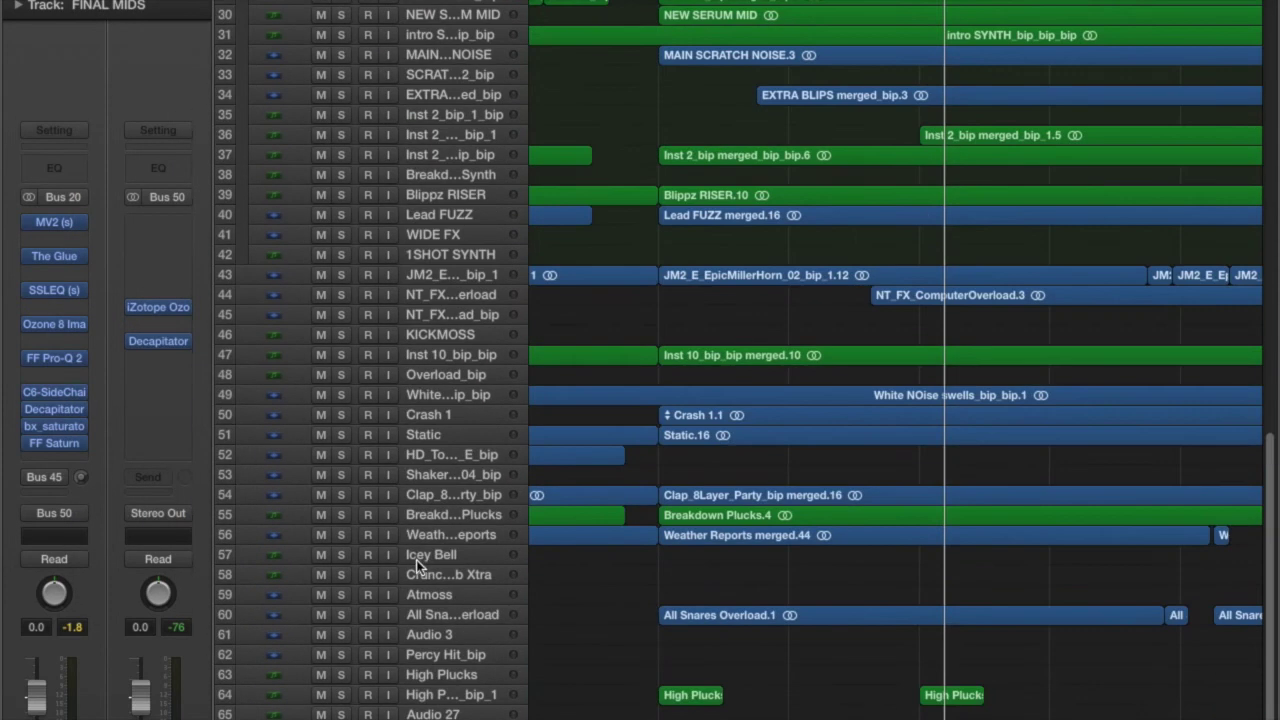
scroll(426, 560, "up", 10)
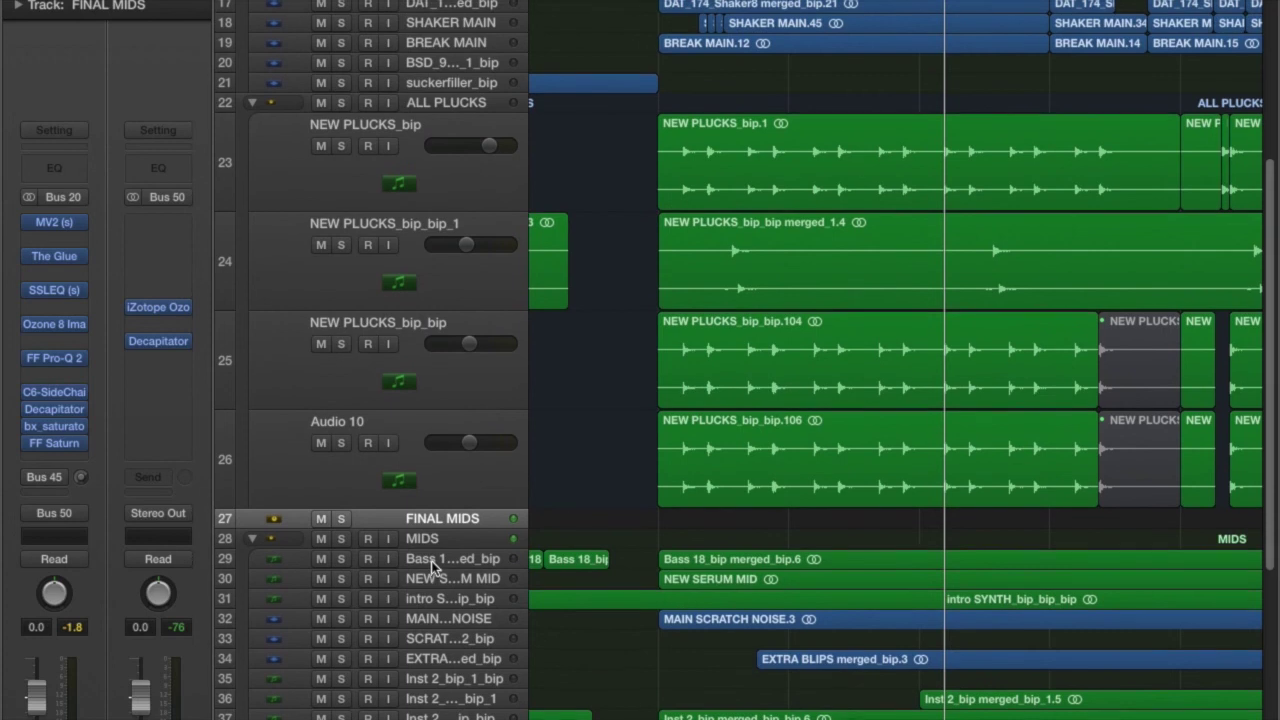
scroll(425, 564, "up", 3)
left_click(419, 568)
scroll(421, 568, "up", 8)
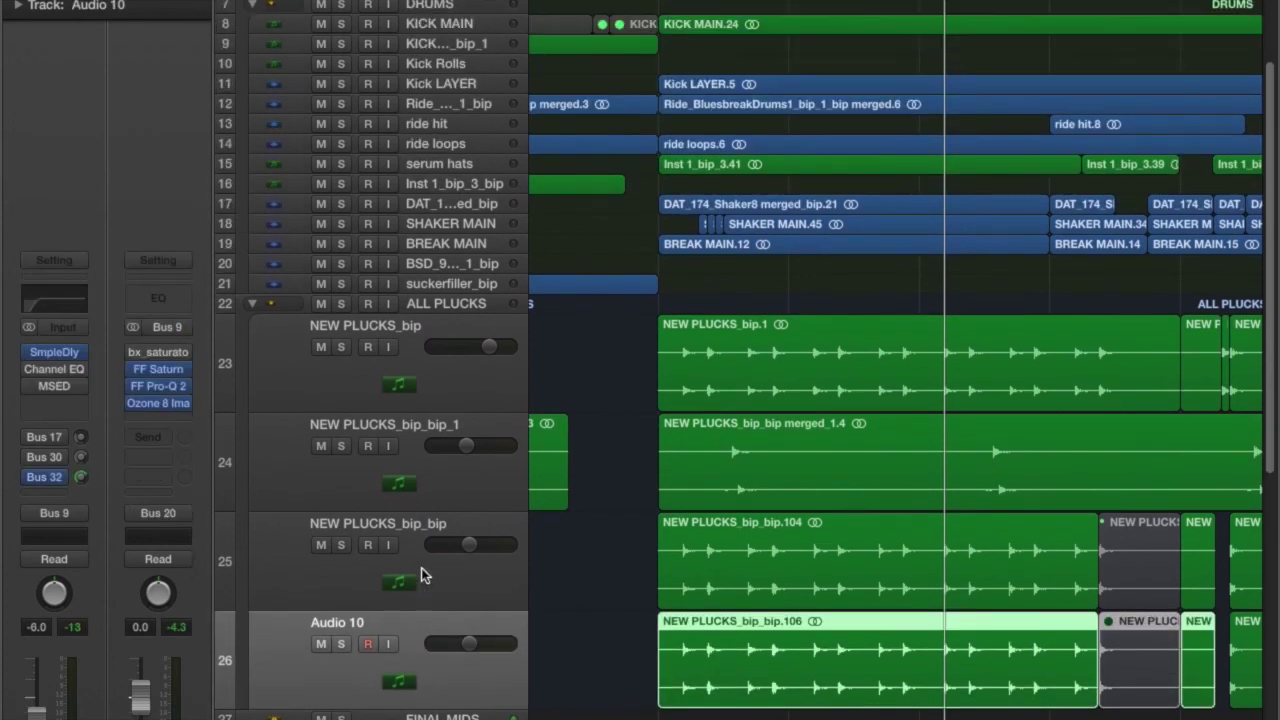
left_click(445, 436)
scroll(442, 433, "down", 4)
scroll(443, 600, "down", 5)
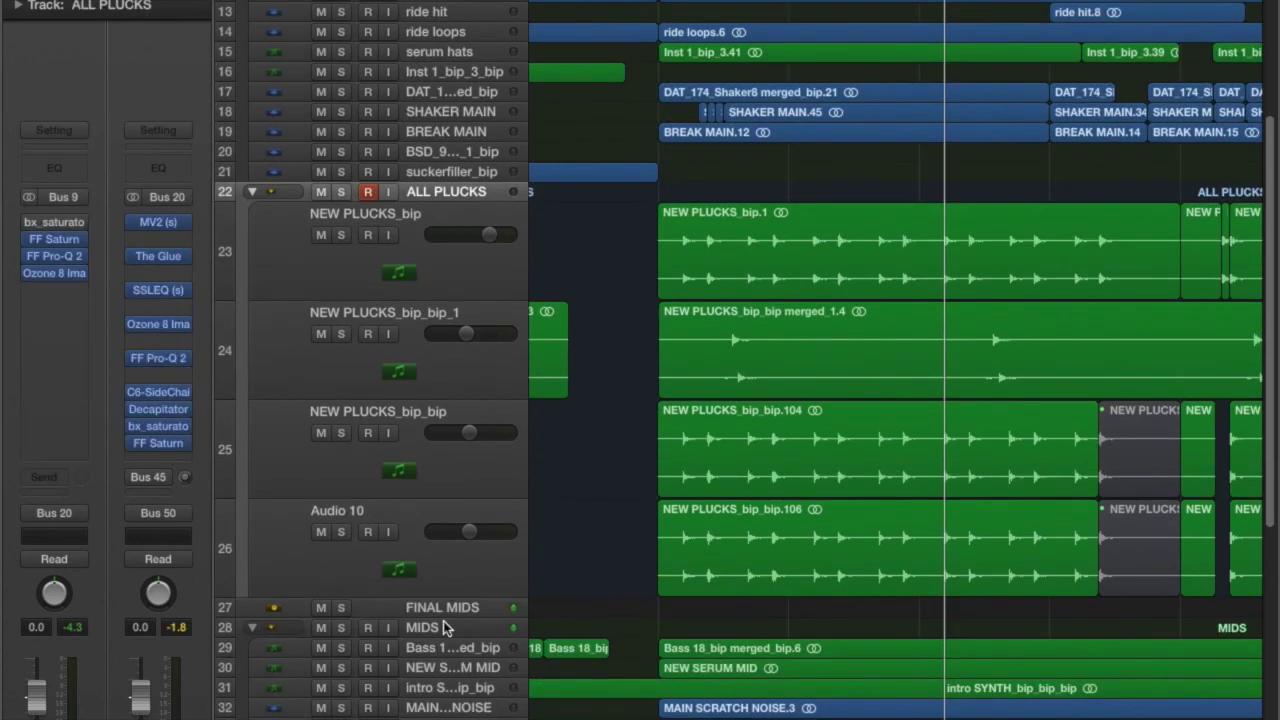
left_click(443, 610)
scroll(457, 603, "up", 10)
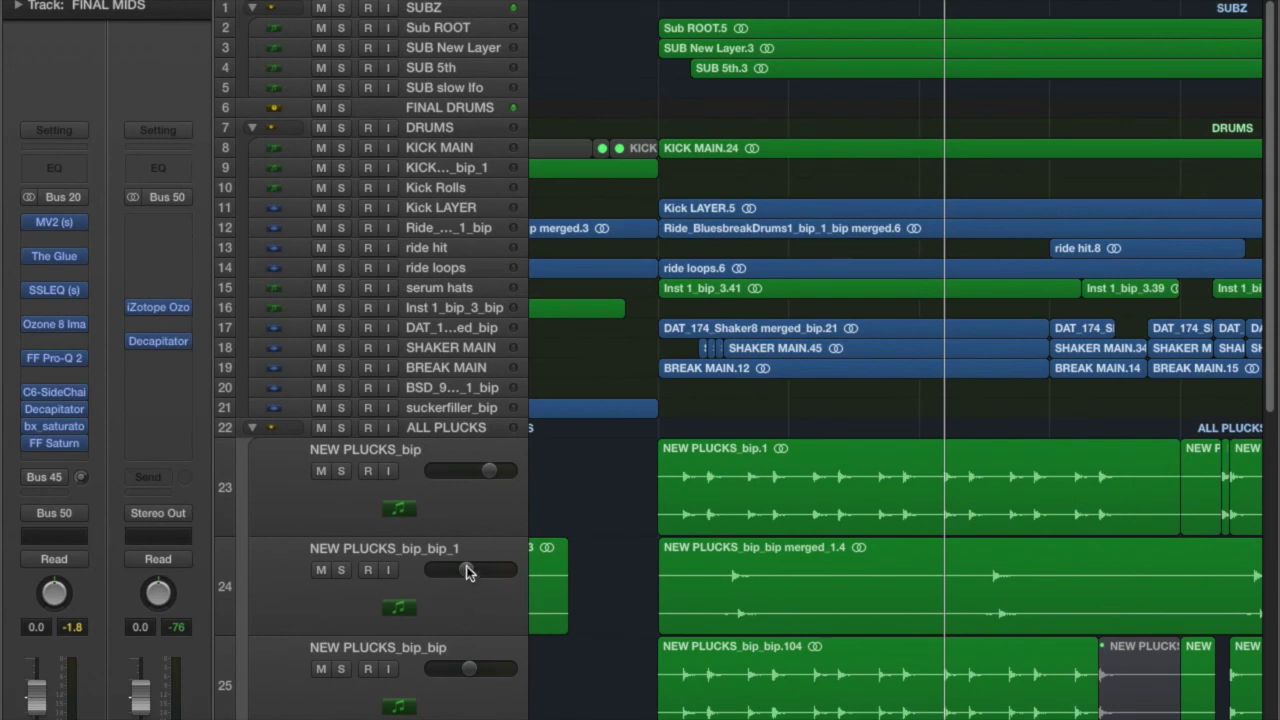
Show the FINAL DRUMS channel strip and examine the threshold of the Ozone 8 Maximizer on the main output
left_click(465, 108)
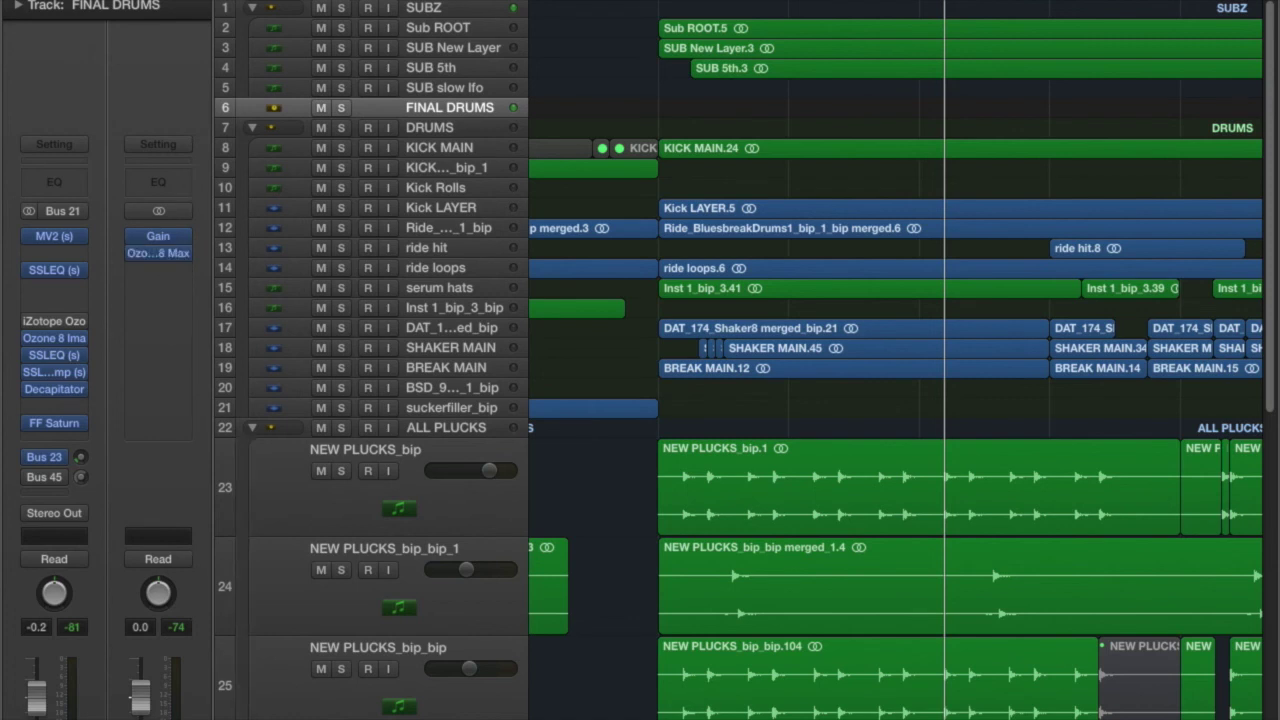
left_click(158, 253)
left_click_drag(474, 52, 497, 104)
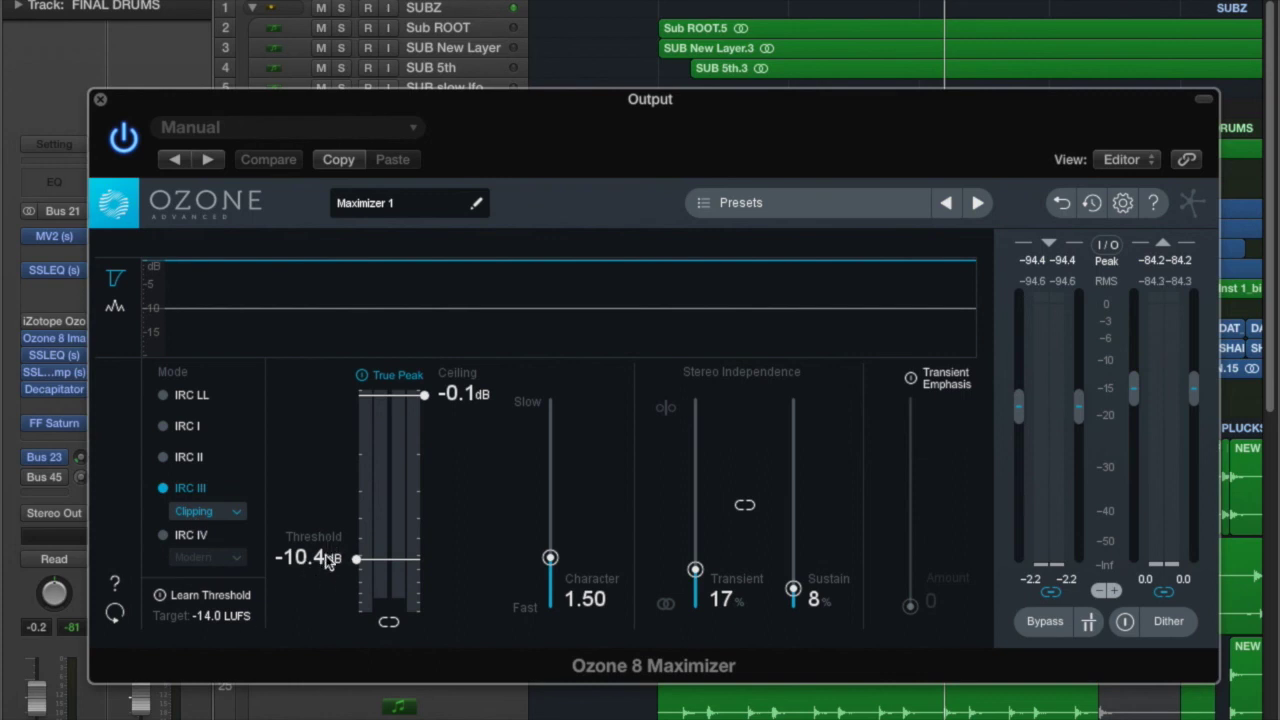
mouse_move(330, 562)
left_mouse_down()
mouse_move(339, 549)
mouse_move(335, 561)
left_mouse_up()
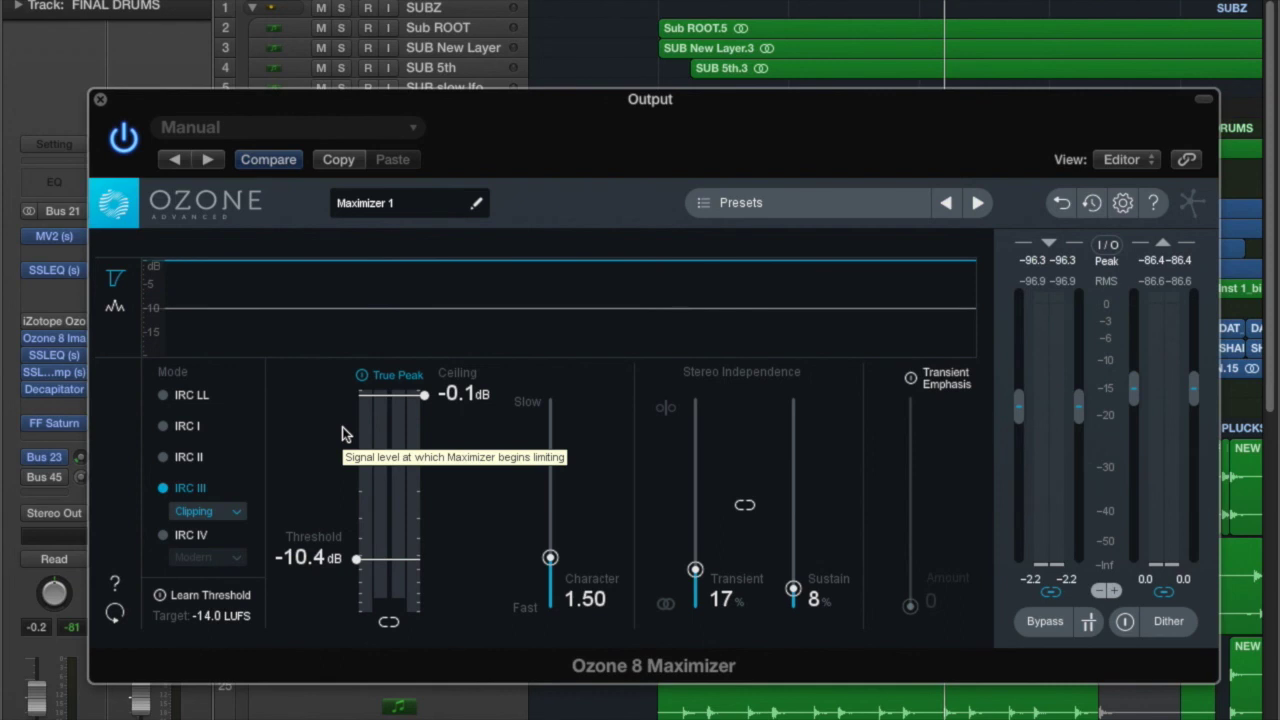
Raise the Ozone 8 Maximizer threshold to -0.2 dB and bring it back down to about its previous level
left_click_drag(356, 558, 342, 409)
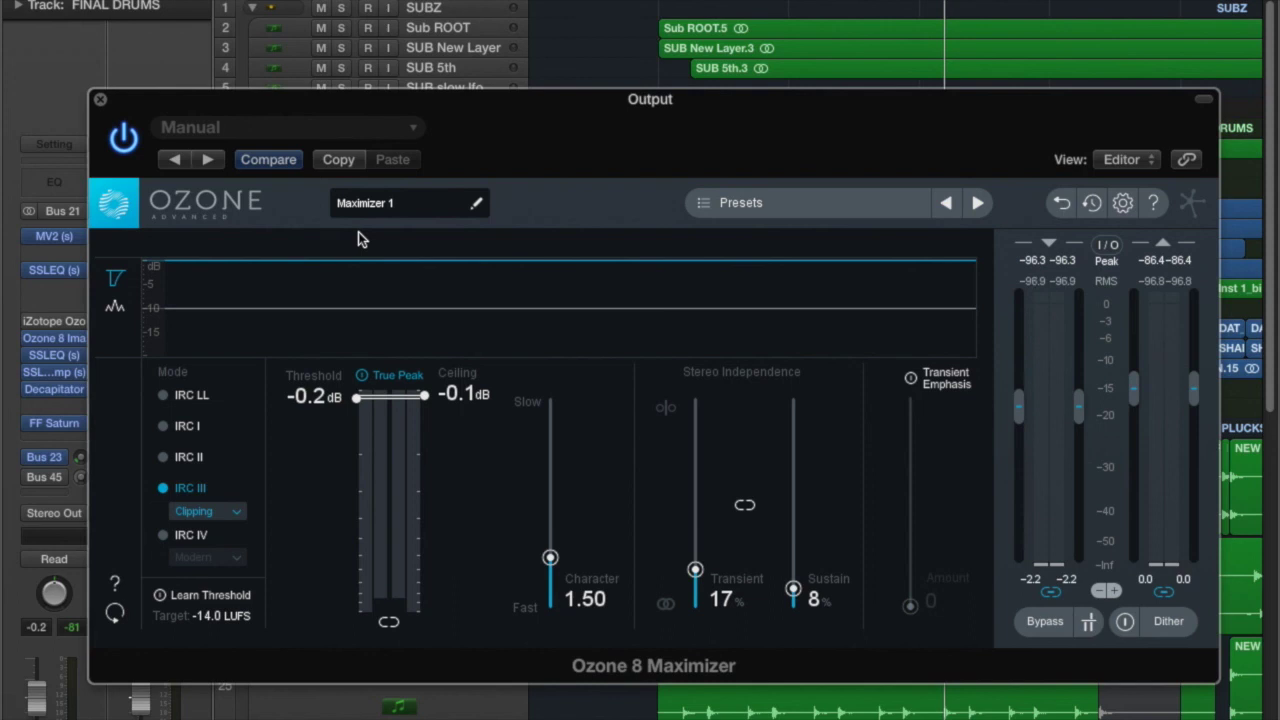
left_click_drag(332, 397, 333, 560)
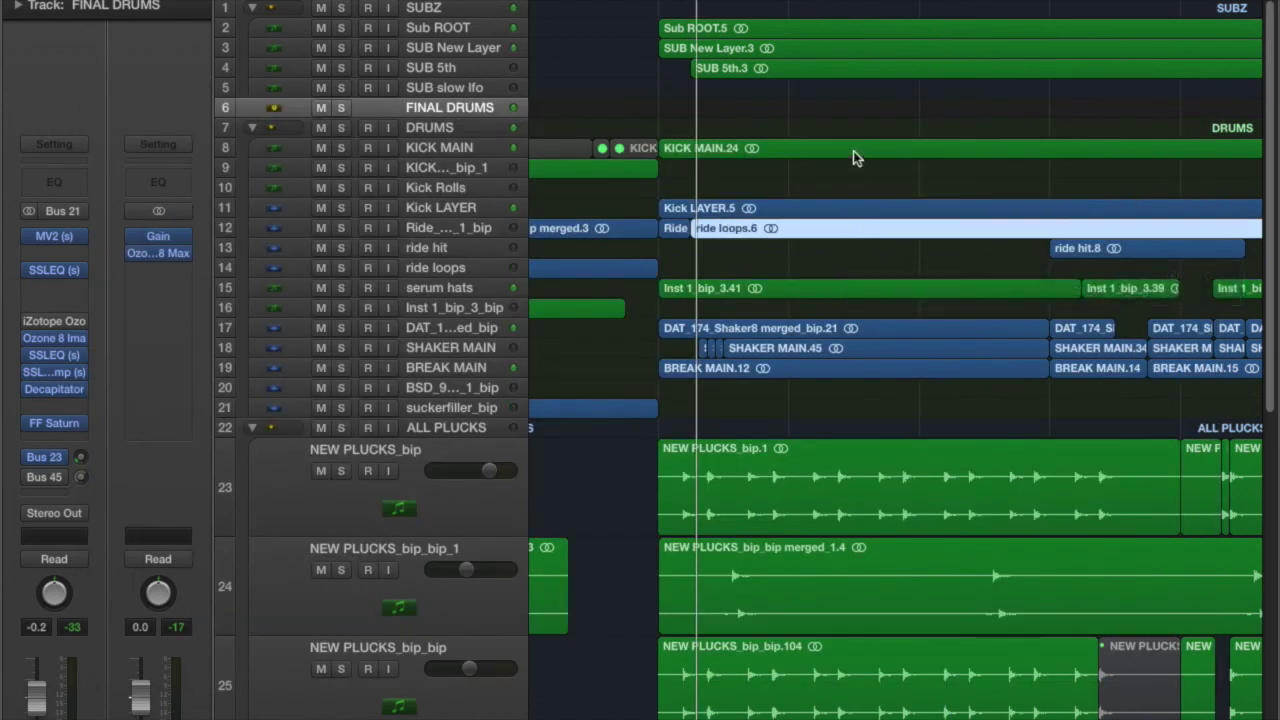
Deselect the ride loops.6 region in the arrangement
left_click(853, 151)
left_click(836, 193)
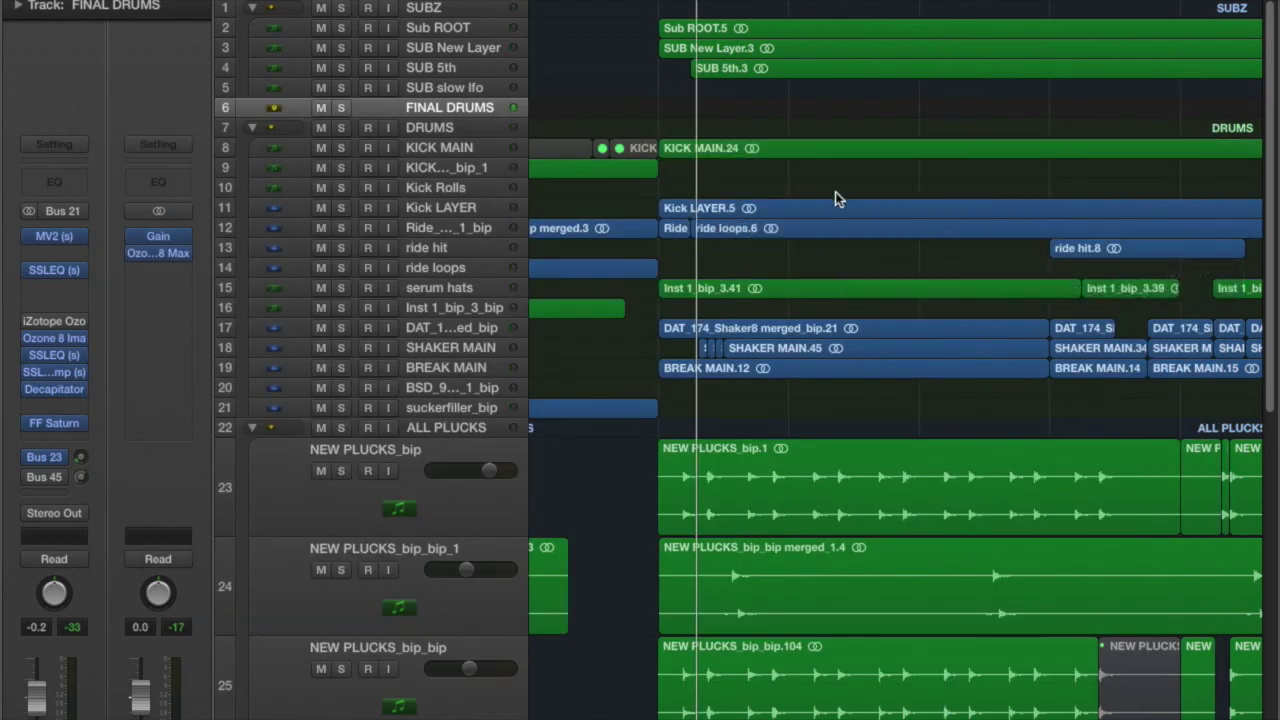